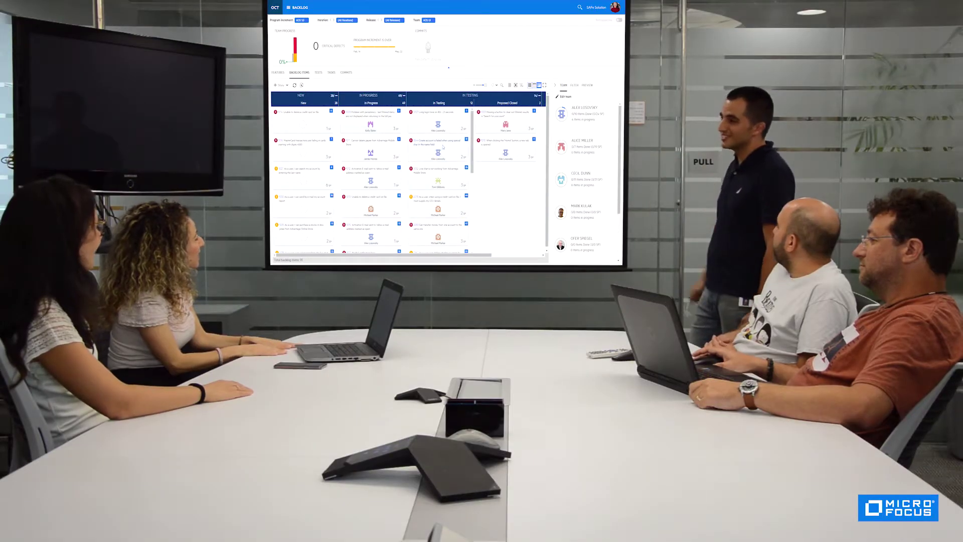
Step: Open program increment 1002, AOS 2.0 (Scrum, 05/06/2019–07/19/2019, 6 iterations), from the SAFe Solution settings
left_click(446, 148)
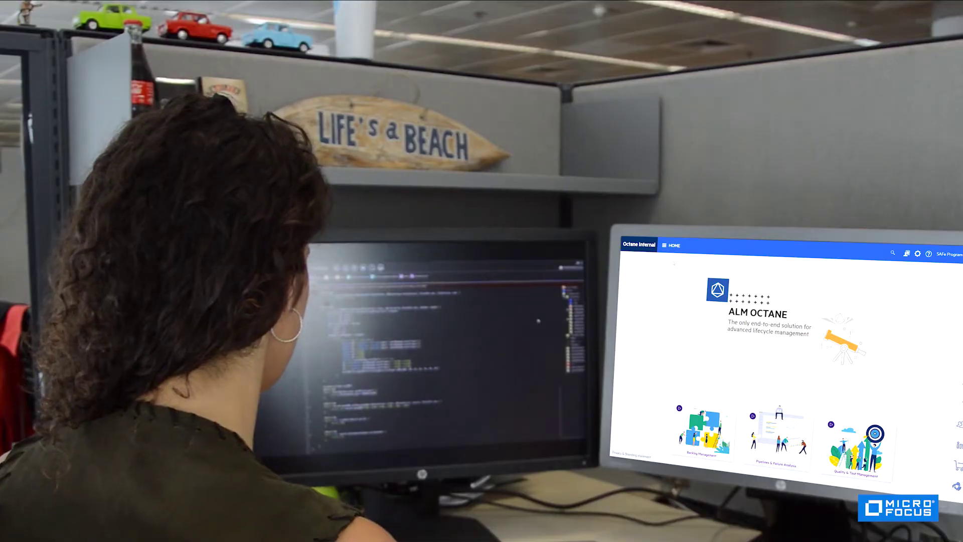
left_click(672, 245)
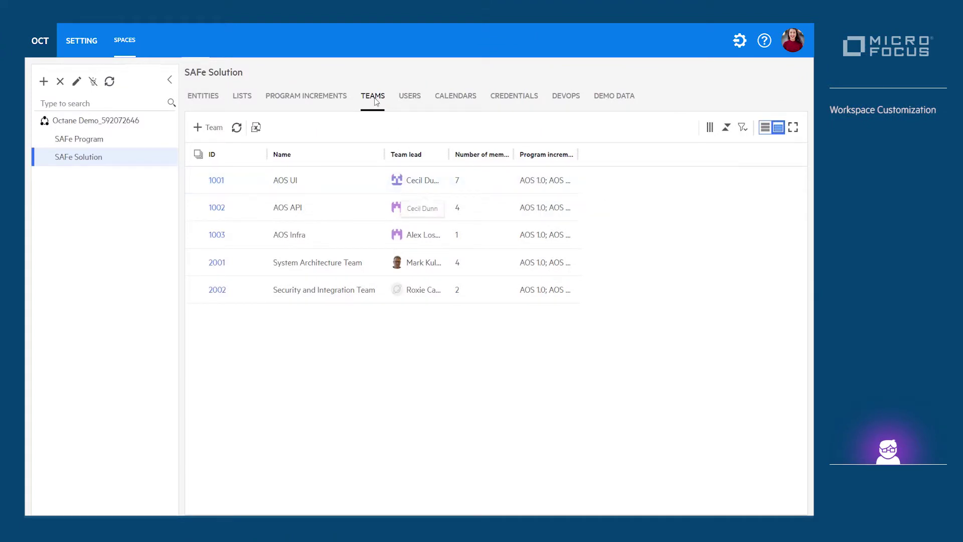
left_click(299, 99)
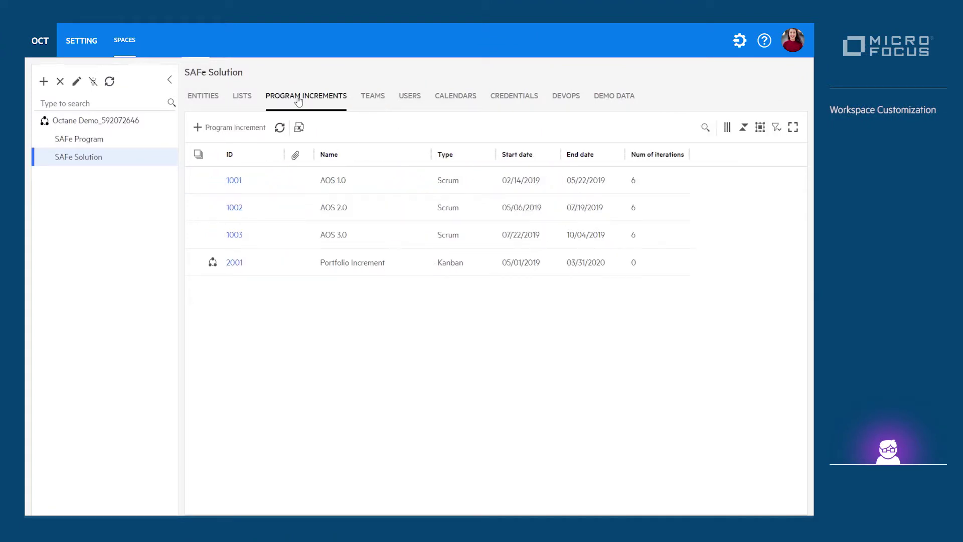
left_click(234, 207)
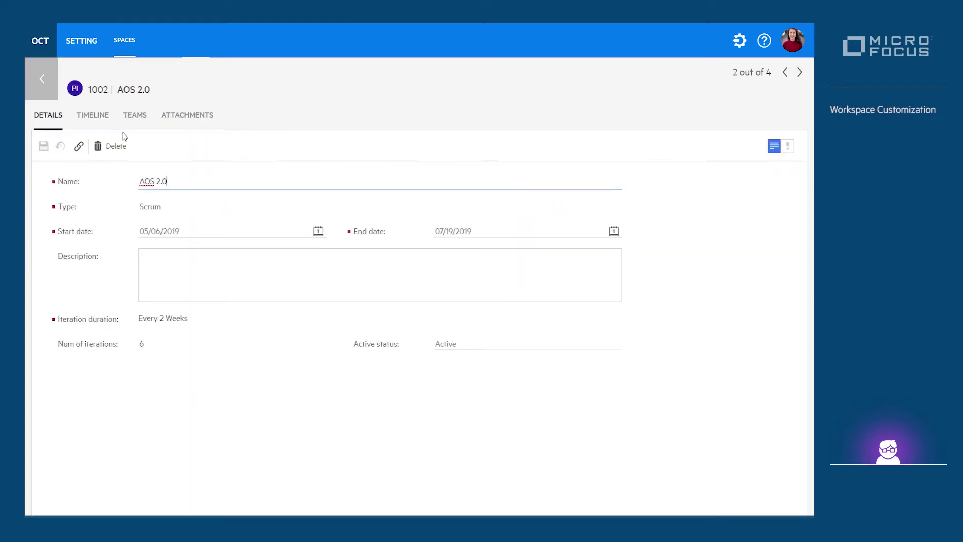
Step: View the AOS 2.0 timeline and browse the backlog Epics and Features lists
left_click(101, 119)
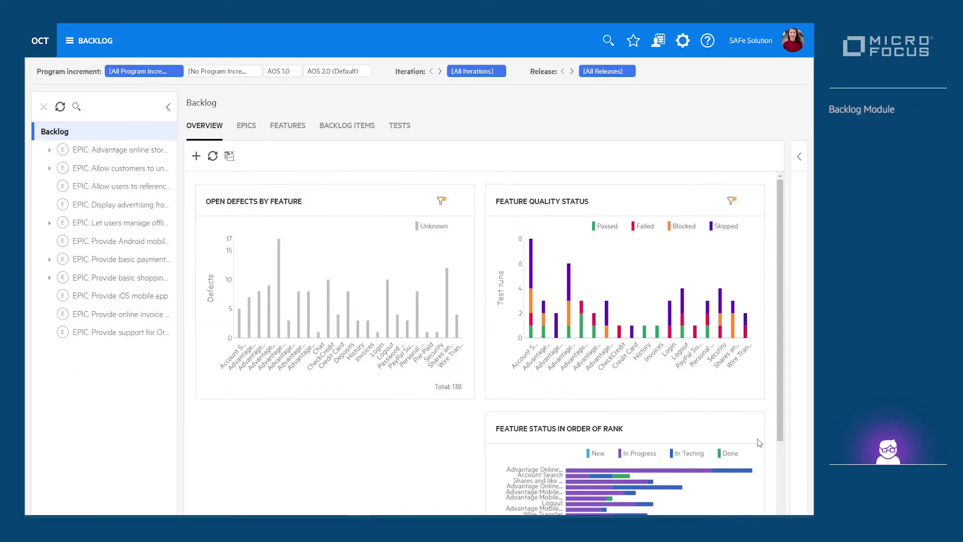
left_click(248, 126)
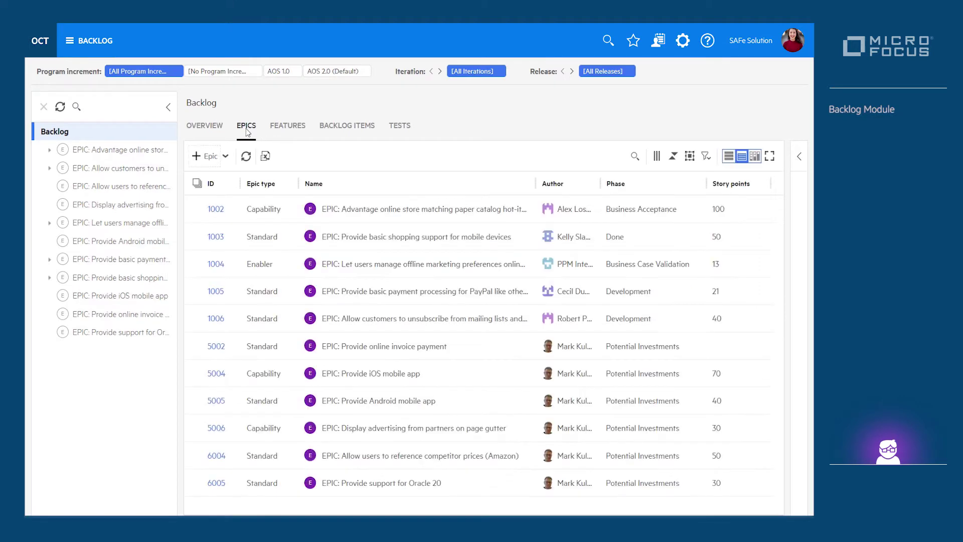
left_click(284, 128)
left_click(335, 130)
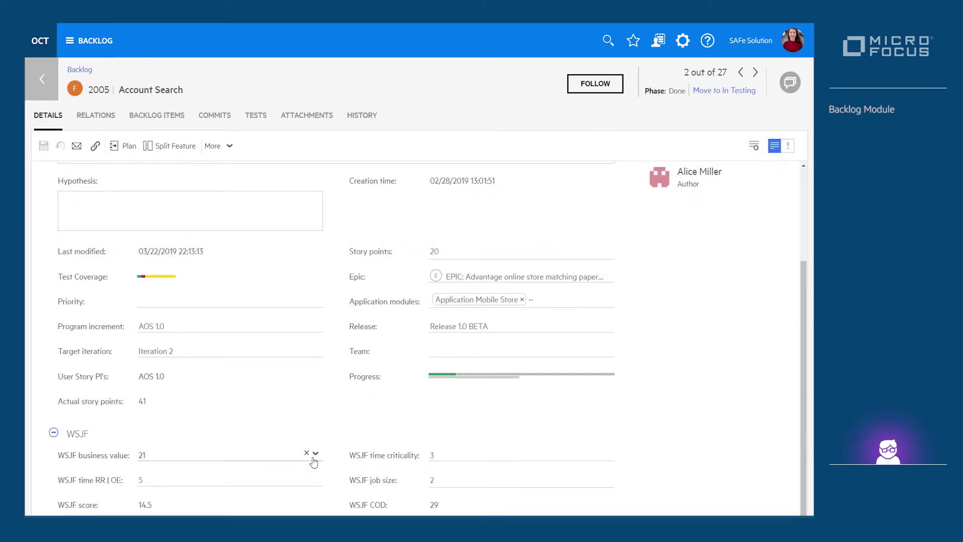
Step: Set feature 2005 Account Search's WSJF business value to 13 and return to the features list
left_click(314, 455)
scroll(207, 409, "down", 3)
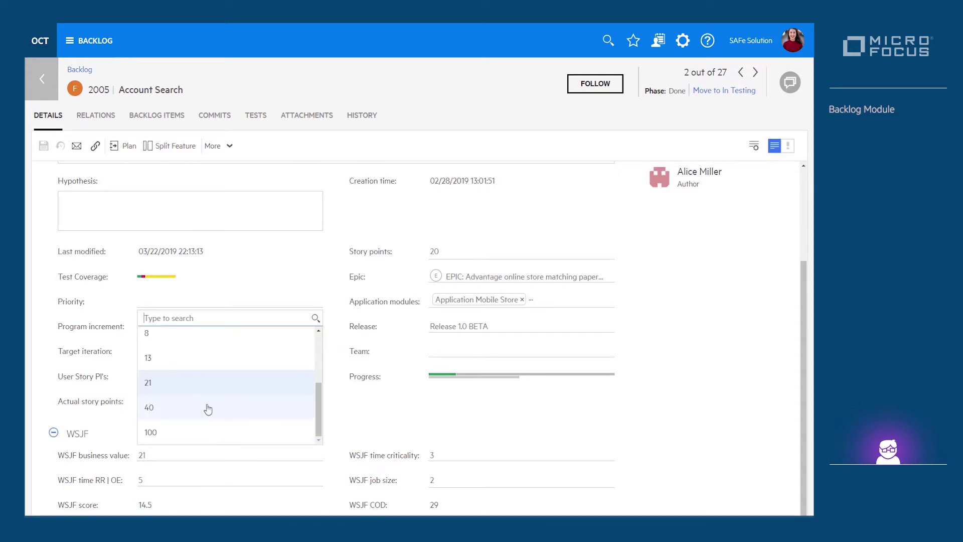
left_click(187, 365)
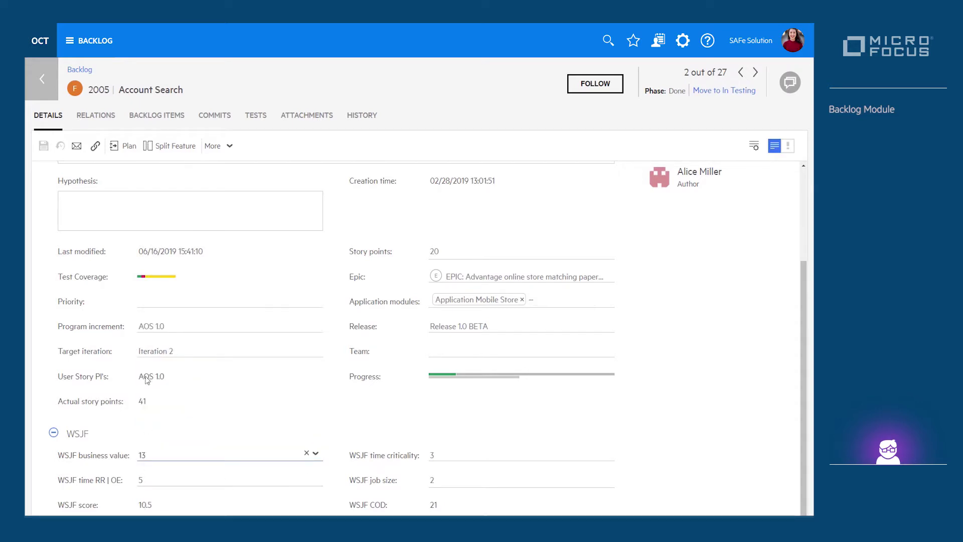
left_click(41, 80)
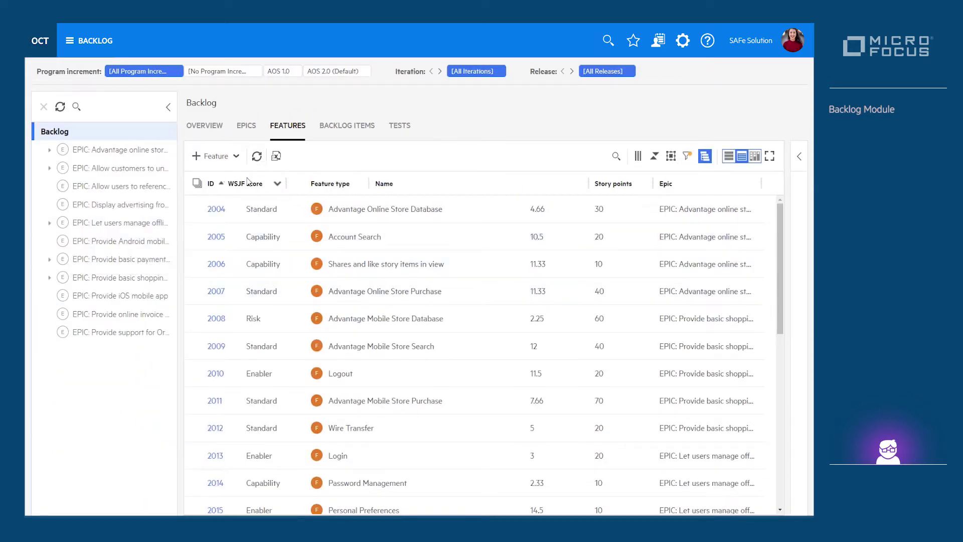
Step: Rank features by WSJF score and open feature 2008, Advantage Mobile Store Database, adjusting its shown fields
left_click(247, 182)
left_click(216, 345)
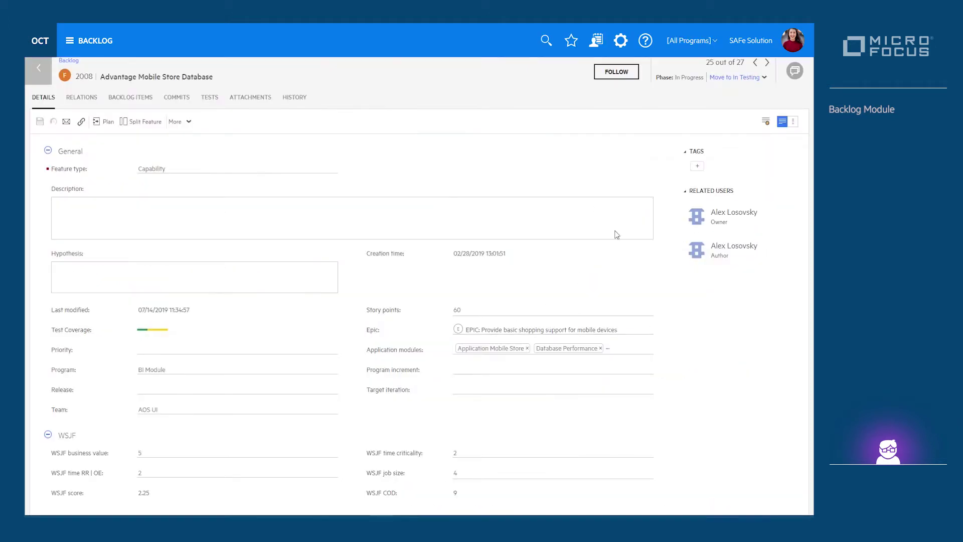
left_click(765, 125)
left_click_drag(769, 170, 770, 216)
left_click(707, 298)
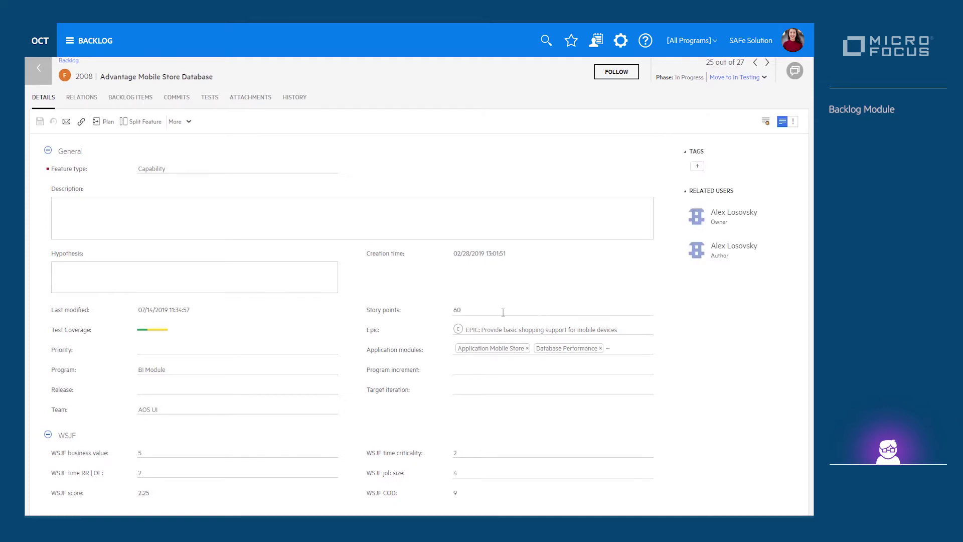
Step: Assign feature 2008 (60 story points) to AOS 1.0, save, and dismiss the too-large-estimate error
left_click(445, 313)
left_click(467, 369)
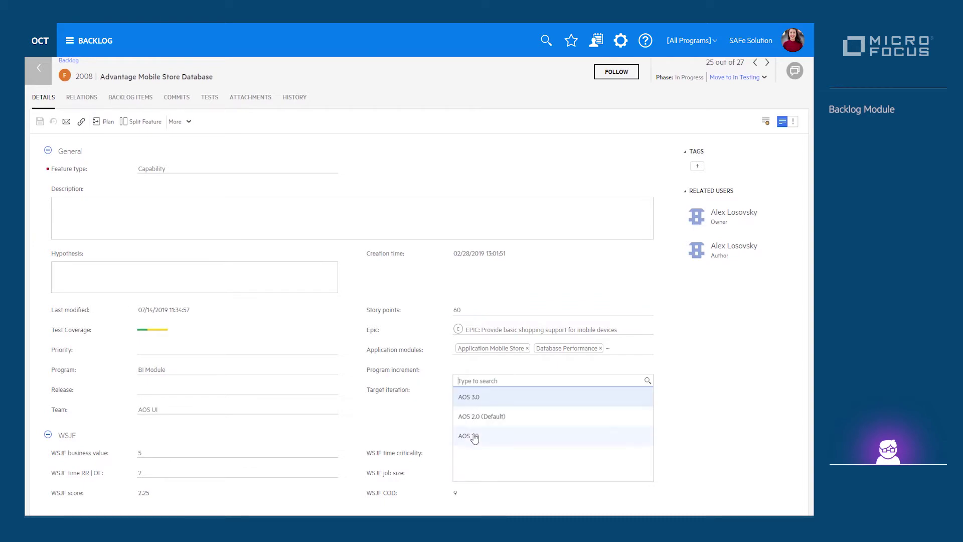
left_click(475, 438)
left_click(104, 129)
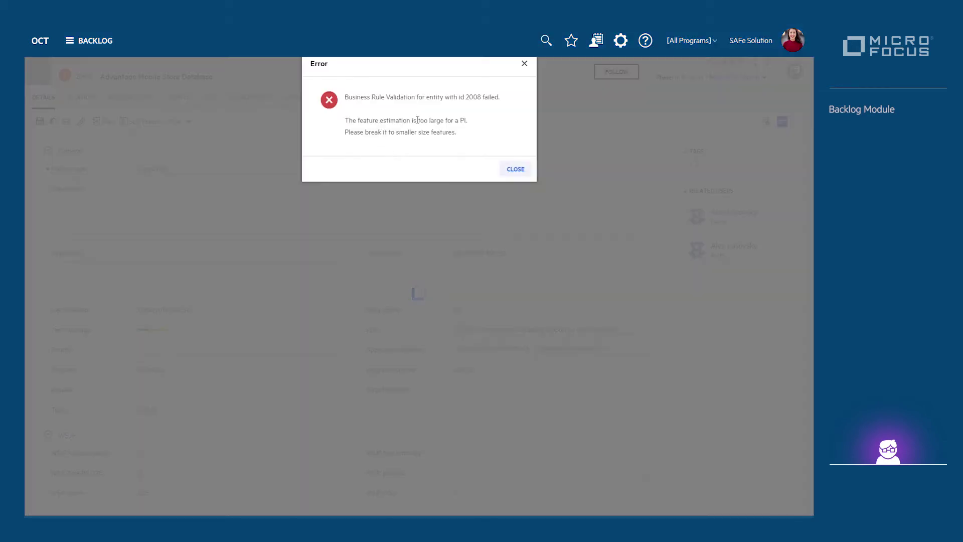
triple_click(465, 121)
left_click(515, 169)
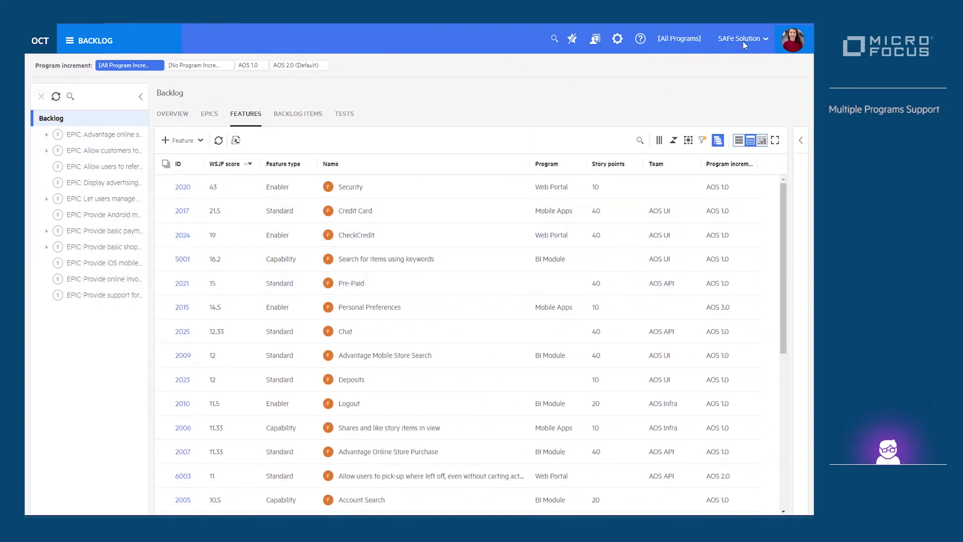
Step: Filter the features backlog to the Mobile Apps program
left_click(706, 42)
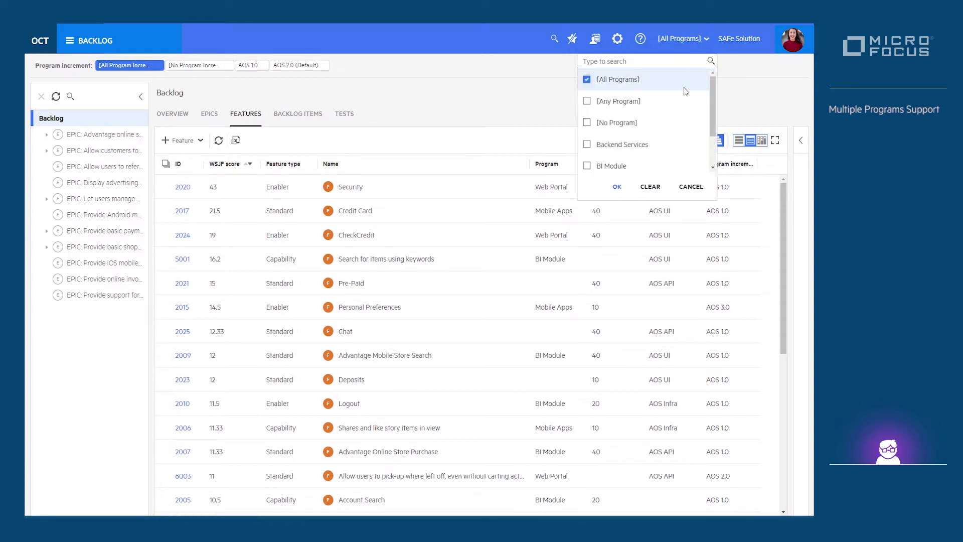
scroll(684, 88, "down", 2)
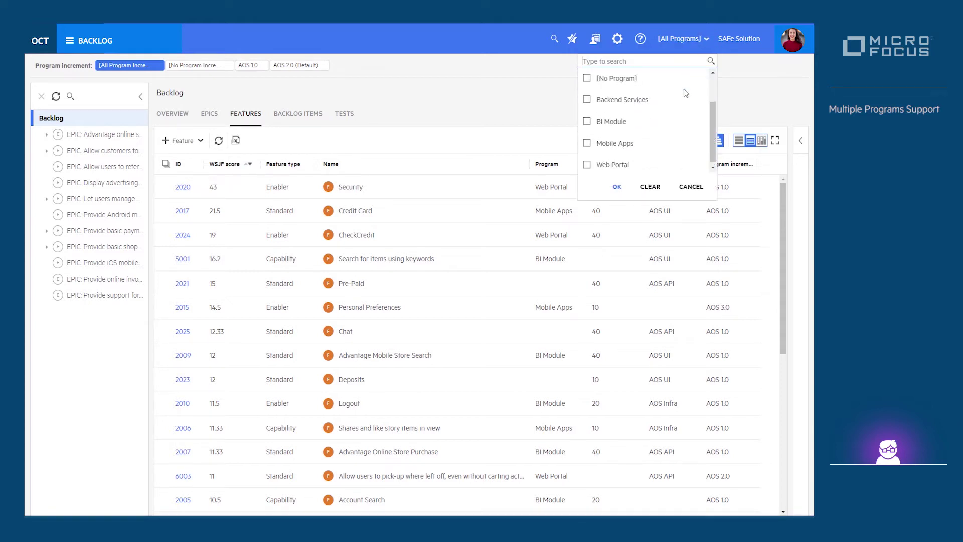
left_click(588, 140)
left_click(618, 186)
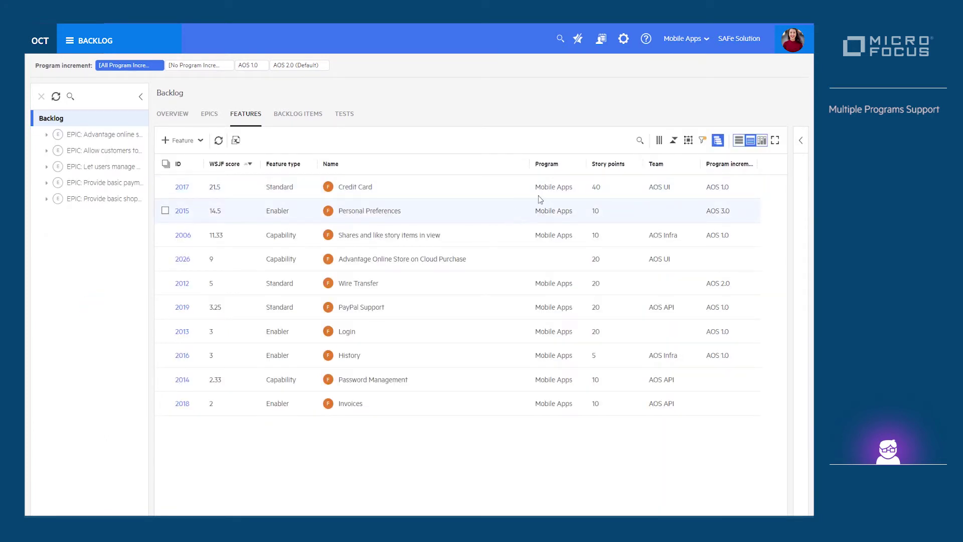
Step: Add Backend Services and BI Module to the program filter selection
left_click(708, 43)
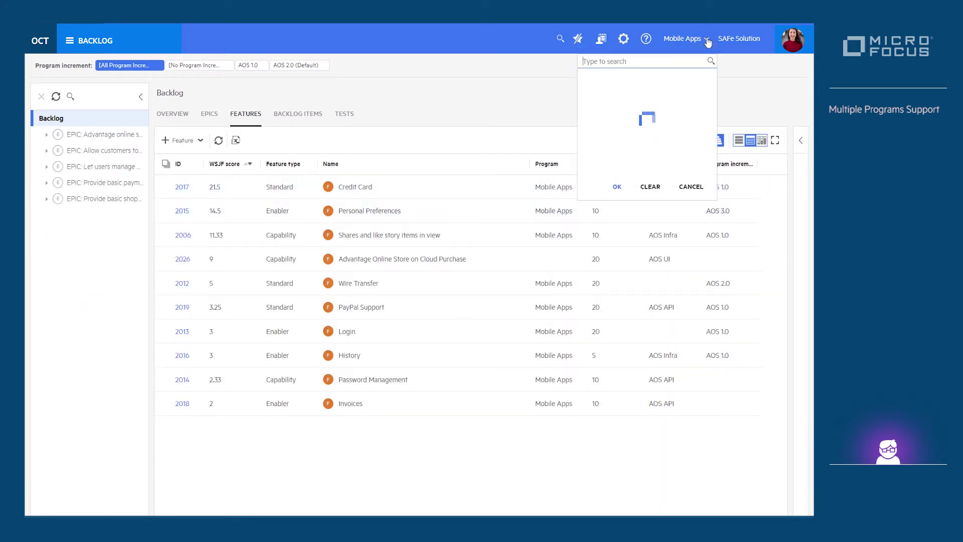
left_click(586, 144)
left_click(587, 165)
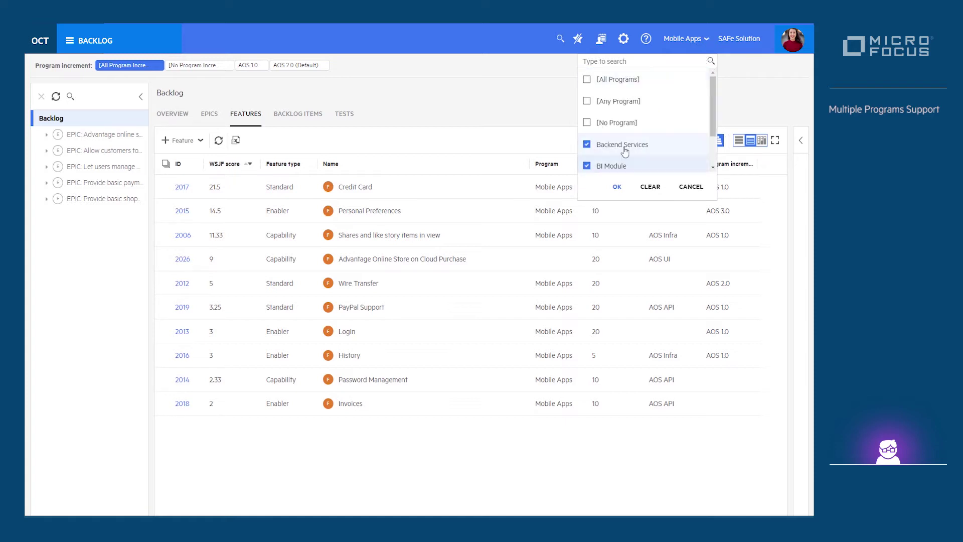
scroll(627, 145, "down", 1)
left_click(617, 187)
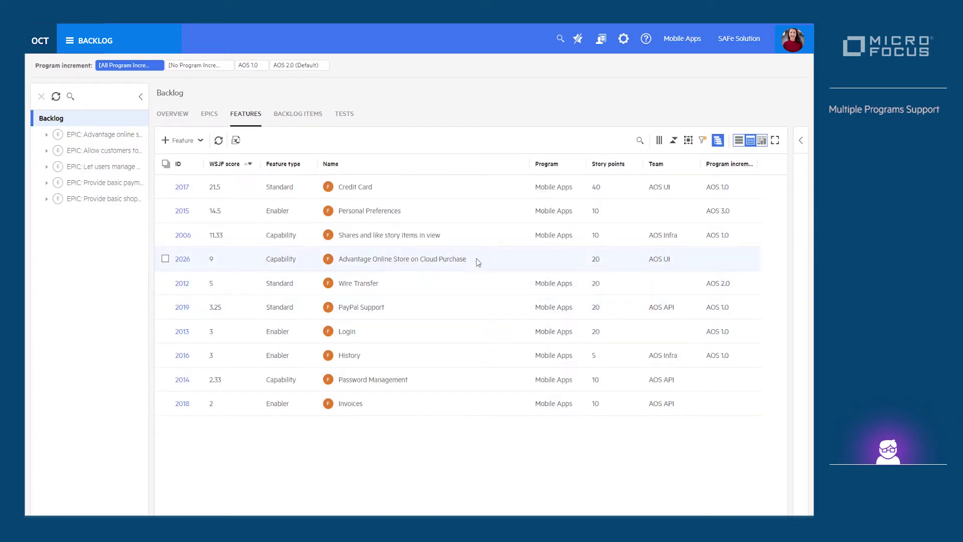
Step: Open feature 2026, Advantage Online Store on Cloud Purchase, and review its backlog items grouped by program
left_click(183, 260)
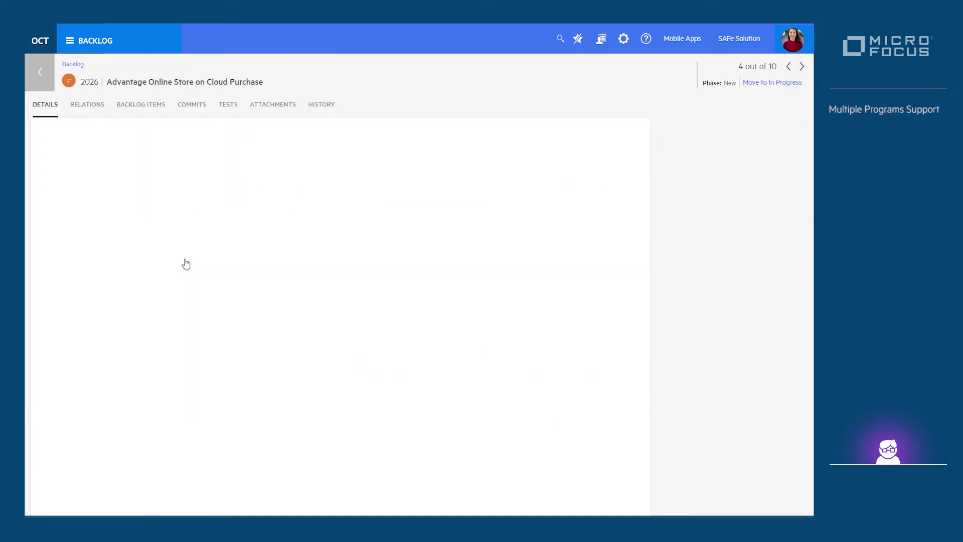
left_click(140, 108)
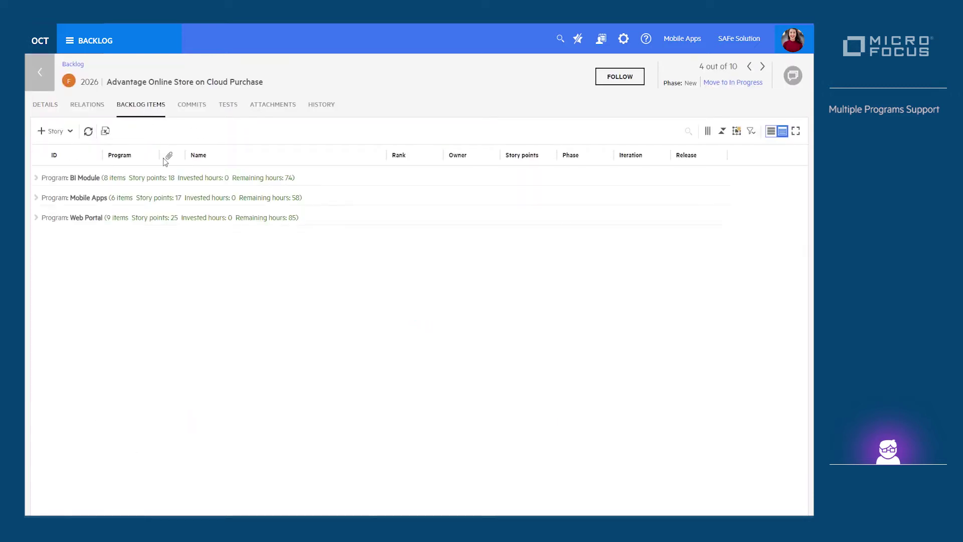
left_click(36, 178)
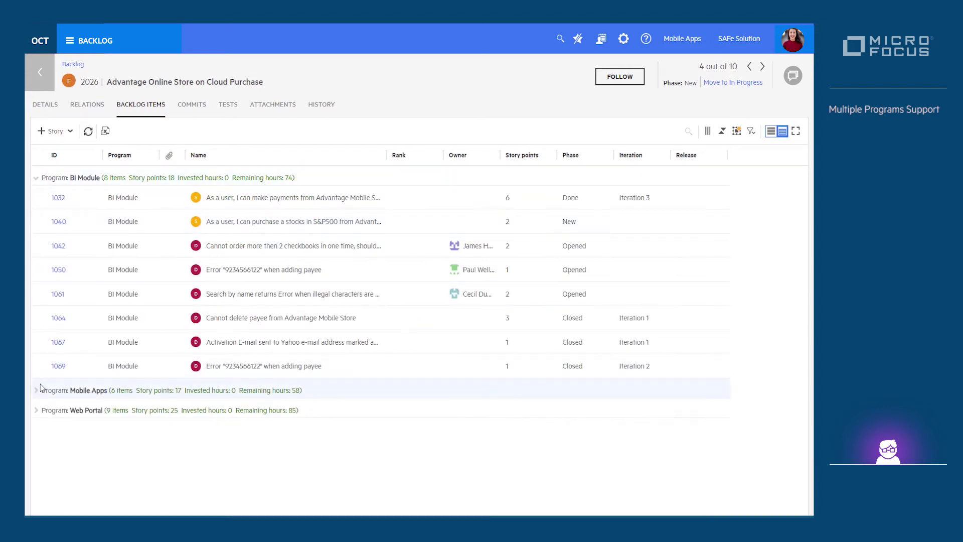
left_click(36, 391)
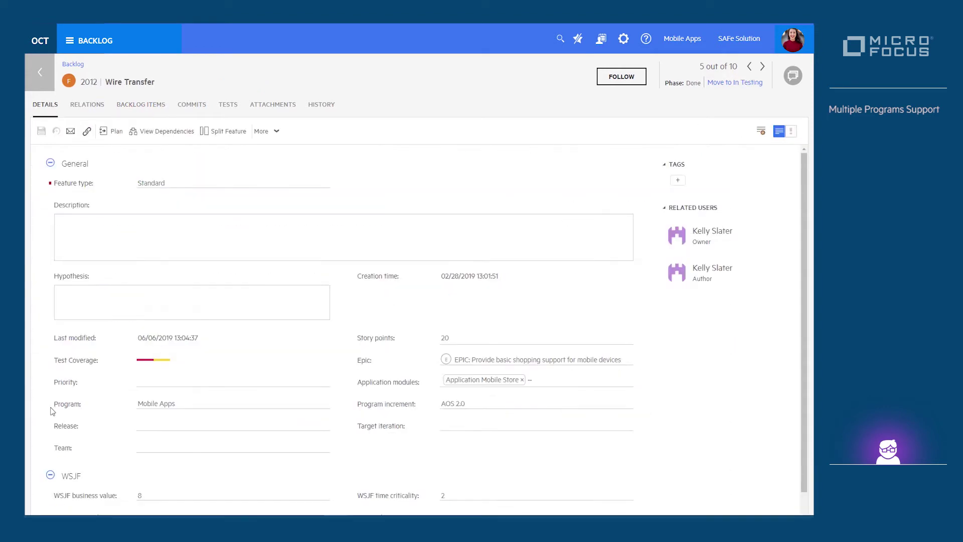
left_click(191, 407)
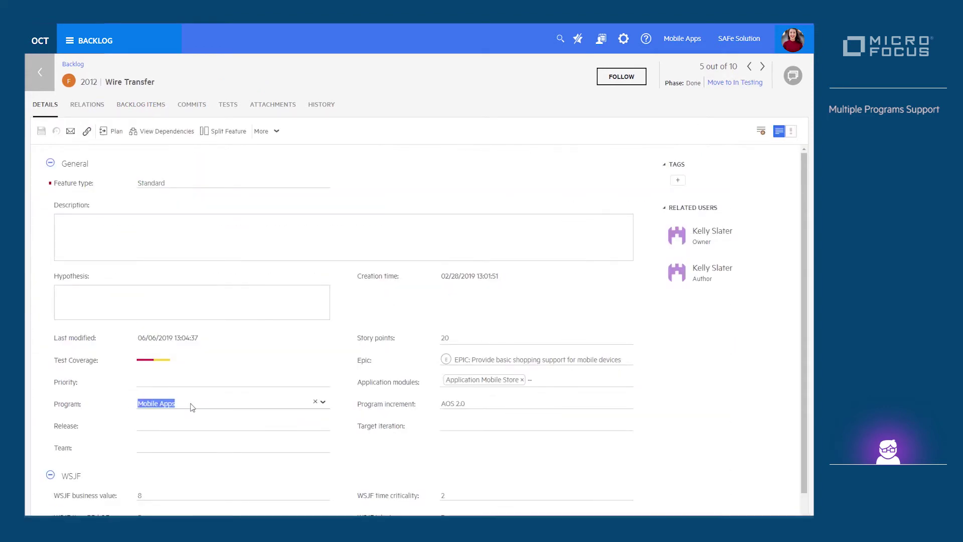
Step: Inspect feature 2012 Wire Transfer's dependency map and open its 2020 Security predecessor
left_click(161, 132)
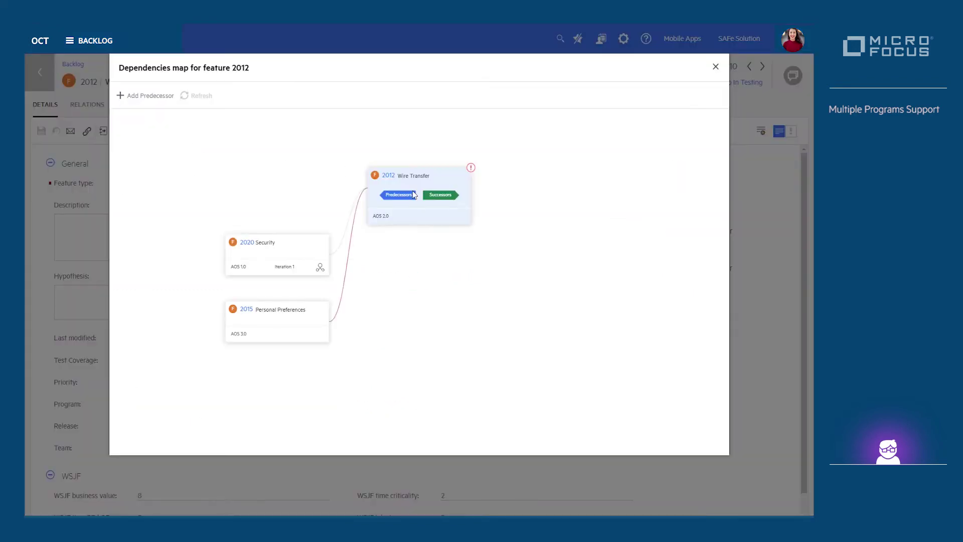
left_click(254, 246)
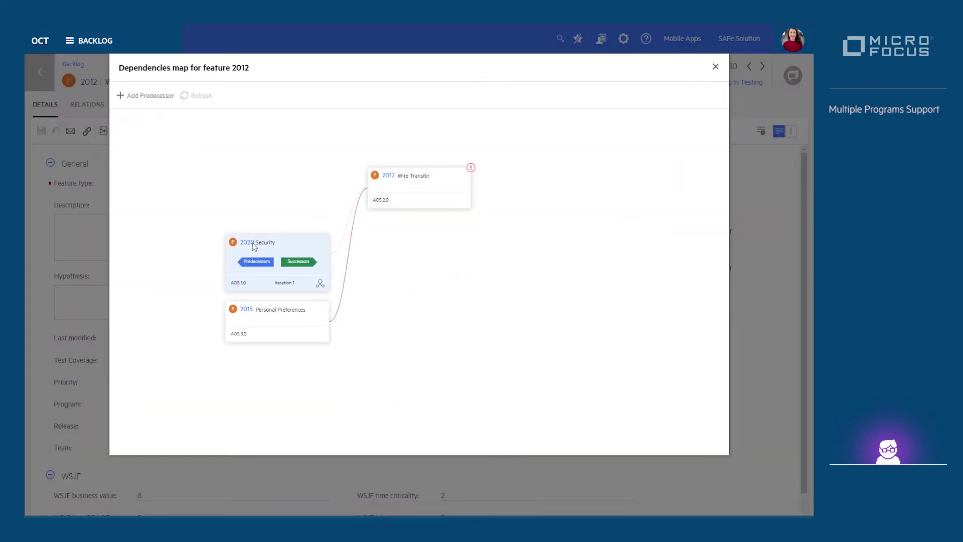
left_click(248, 242)
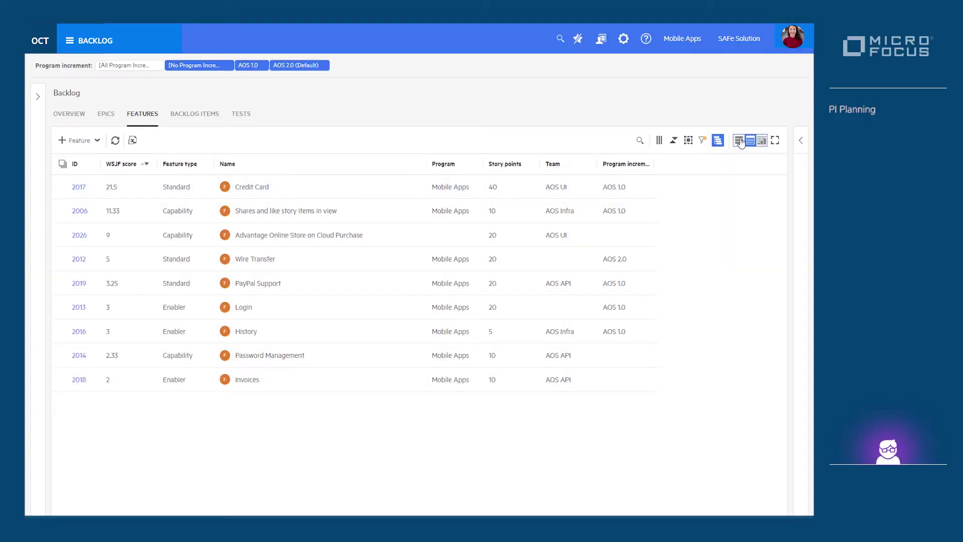
Step: On the planning board, move Login into AOS 2.0 and assign it to team AOS API
left_click(762, 141)
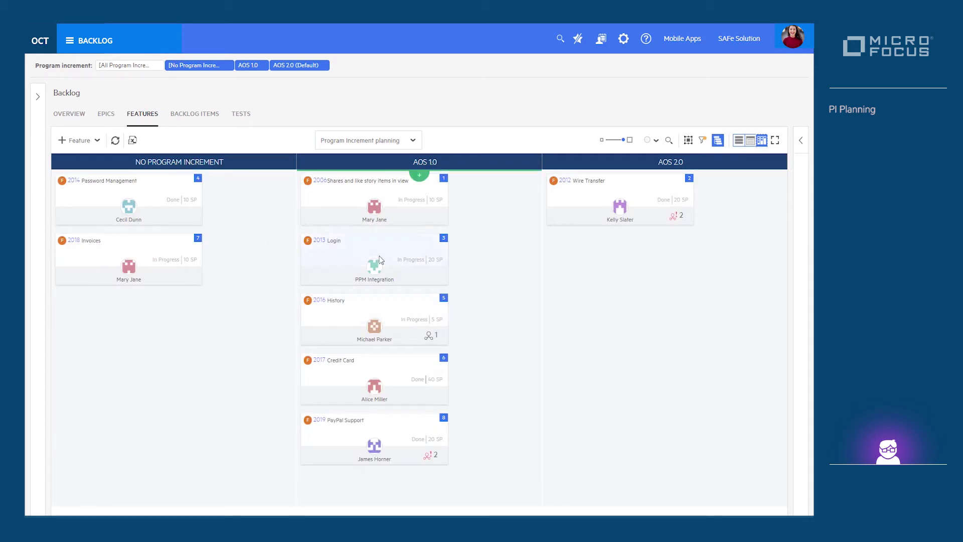
left_click_drag(400, 252, 646, 253)
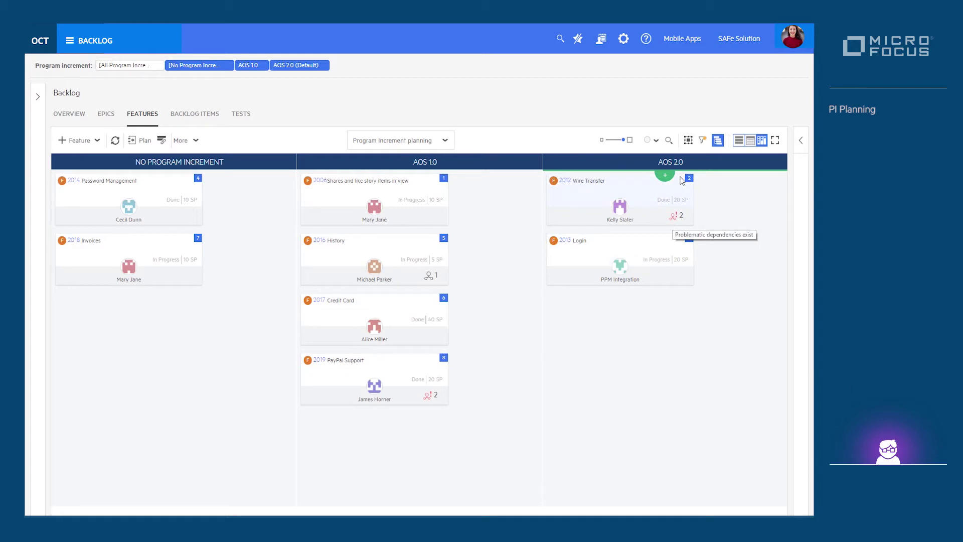
left_click(688, 141)
left_click(625, 197)
type("te")
left_click(610, 258)
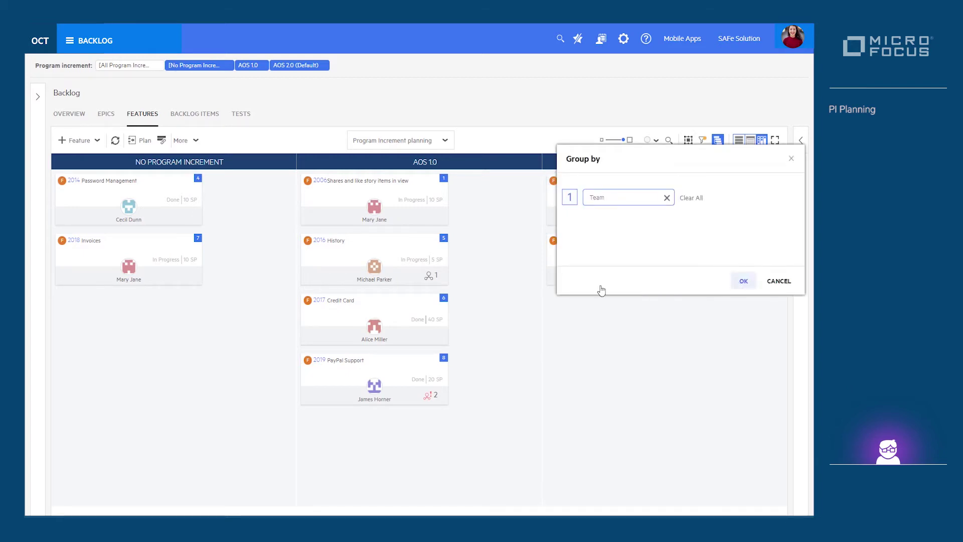
left_click(744, 280)
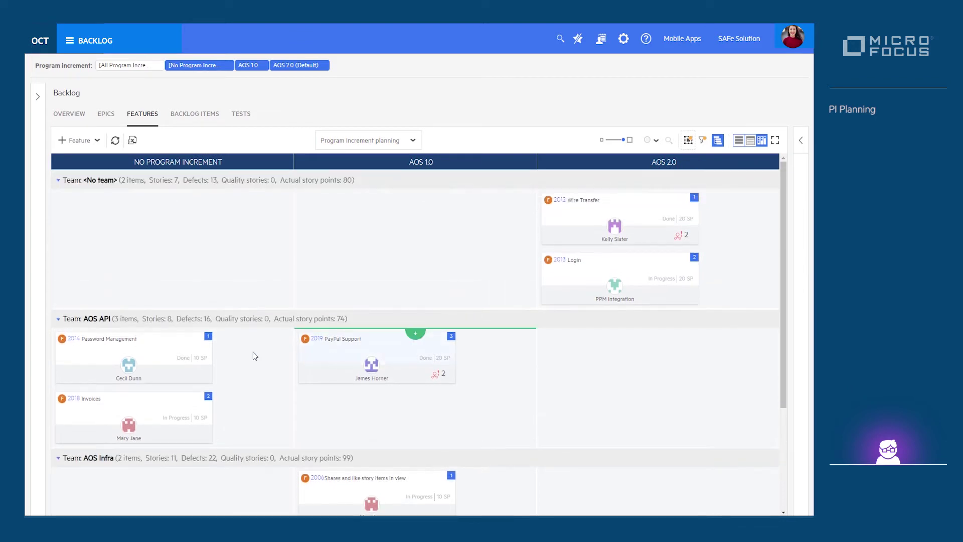
left_click_drag(634, 288, 647, 387)
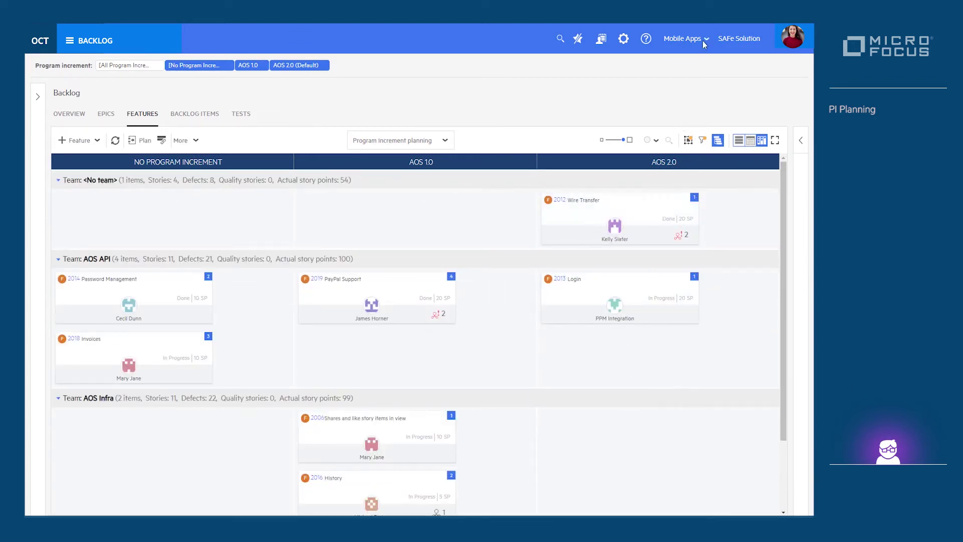
Step: Show features from all programs and group the board by Program
left_click(704, 43)
left_click(588, 78)
left_click(618, 187)
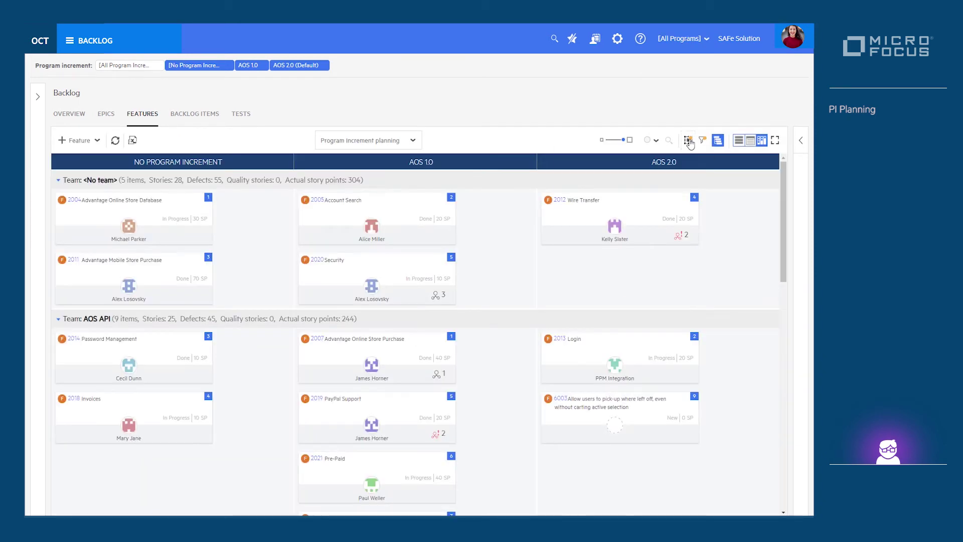
left_click(688, 141)
left_click(667, 201)
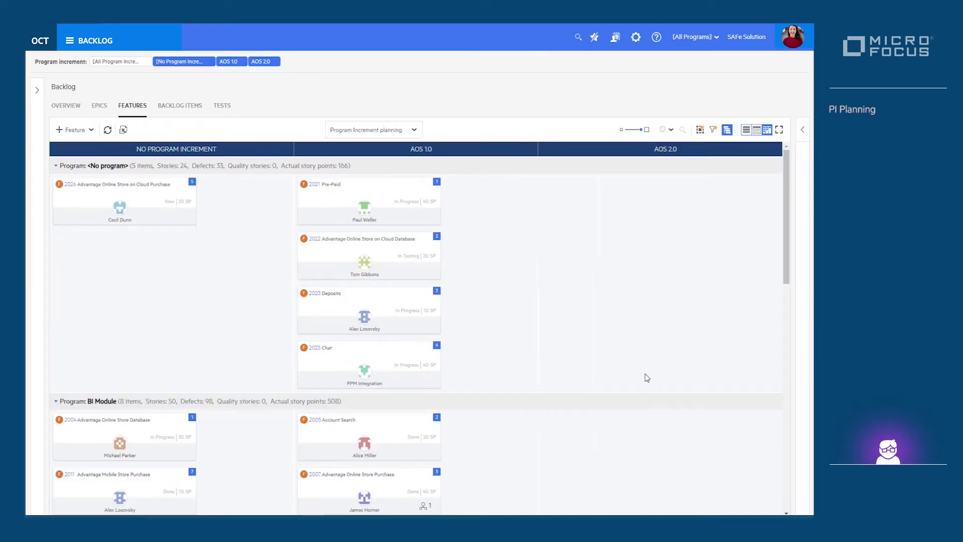
left_click(412, 131)
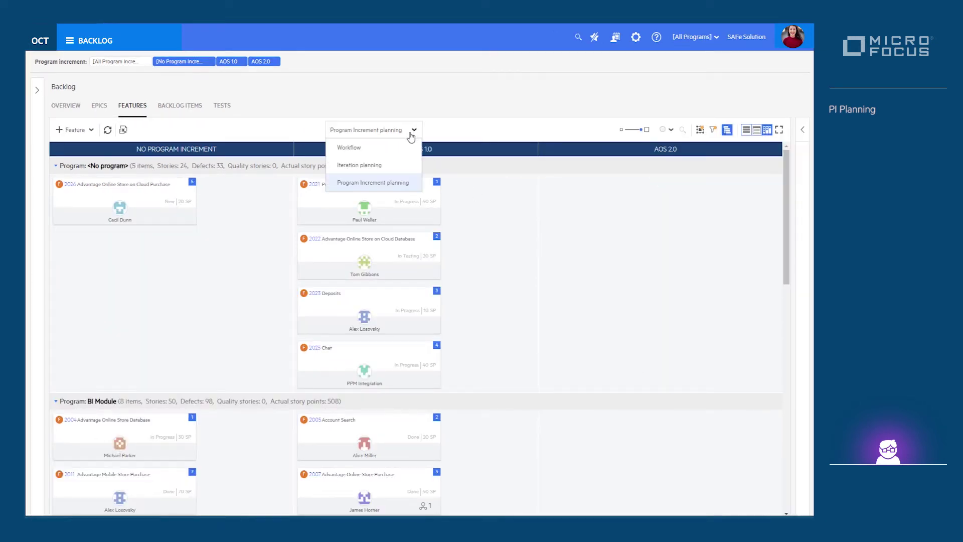
Step: Switch to iteration planning and schedule feature 2026 into Iteration 2 of AOS 1.0
left_click(381, 166)
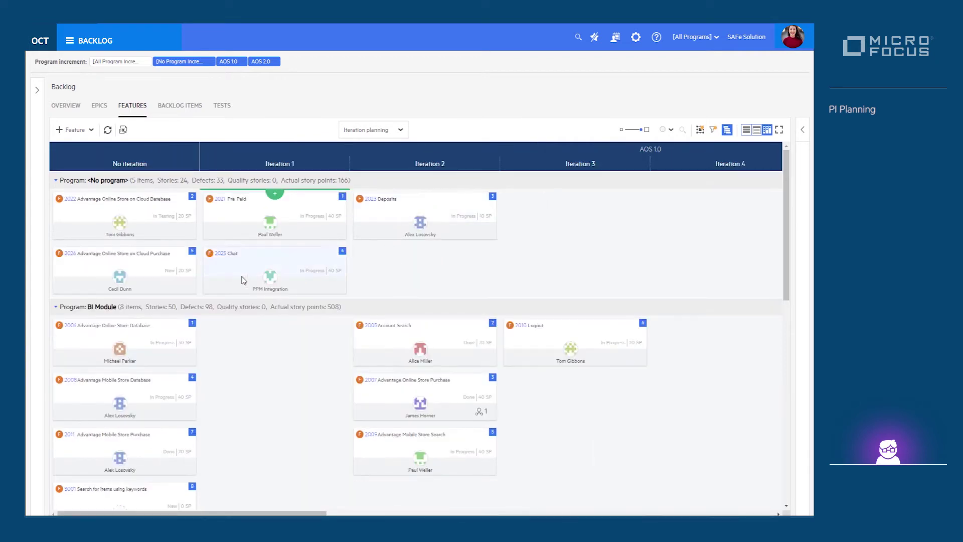
left_click_drag(151, 271, 466, 271)
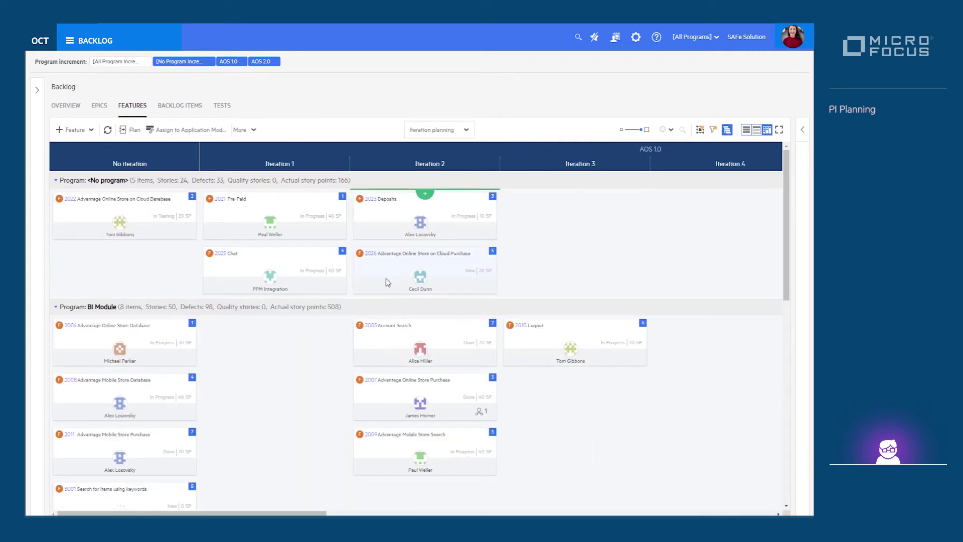
scroll(301, 325, "down", 6)
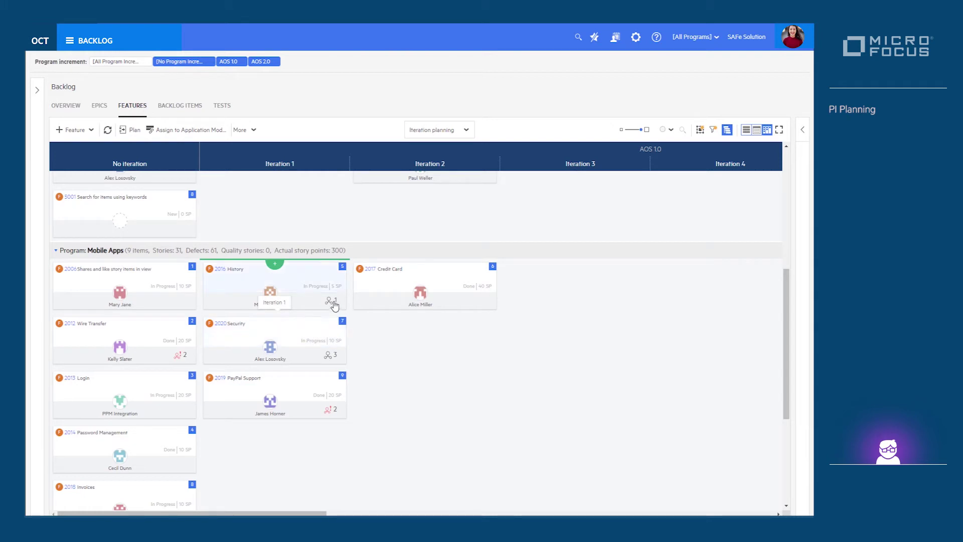
left_click(180, 357)
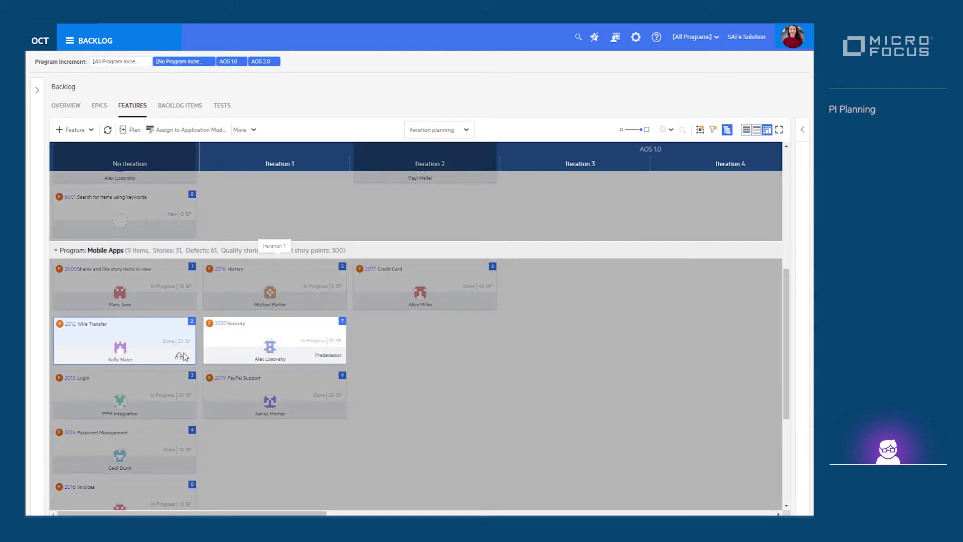
Step: Review Wire Transfer's and 2020 Security's dependencies, then move feature 2016 History into Iteration 2
left_click(179, 358)
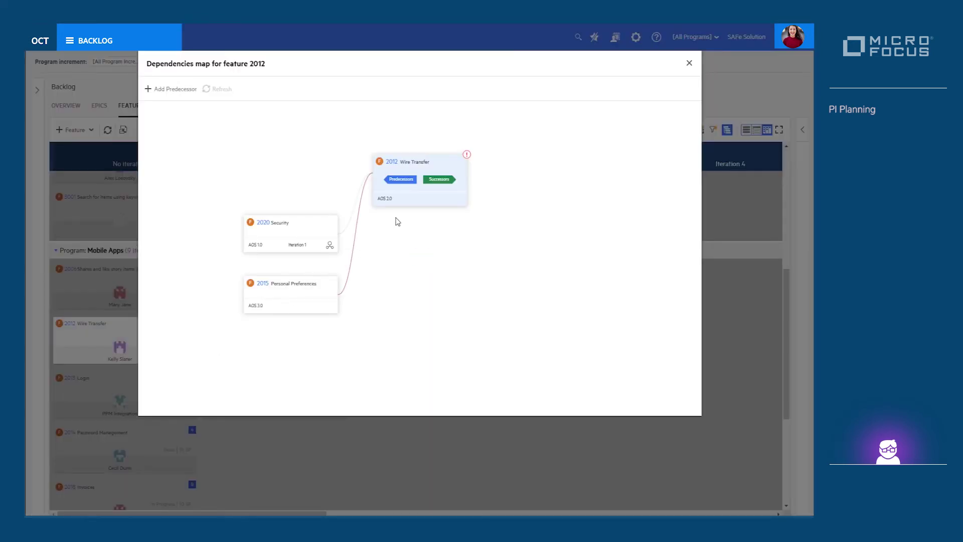
left_click(330, 247)
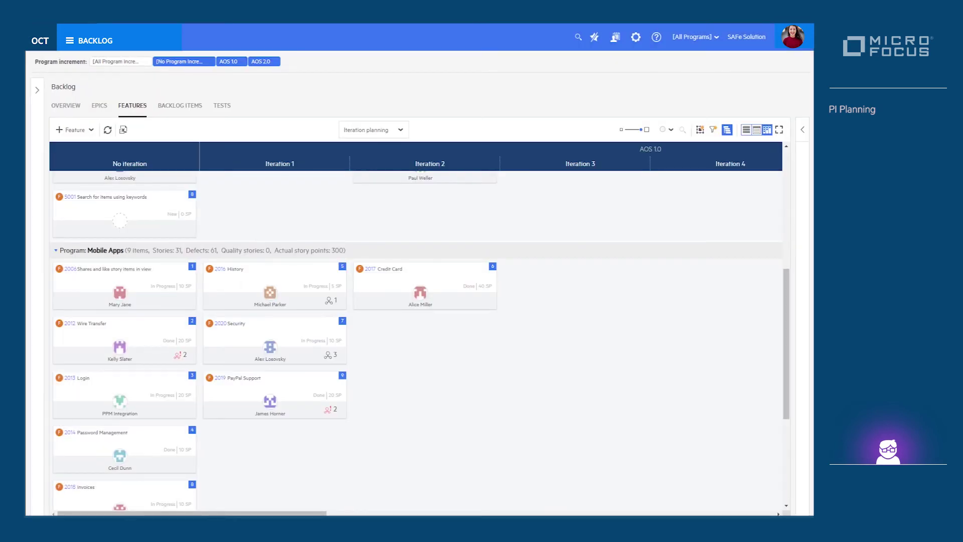
left_click(329, 355)
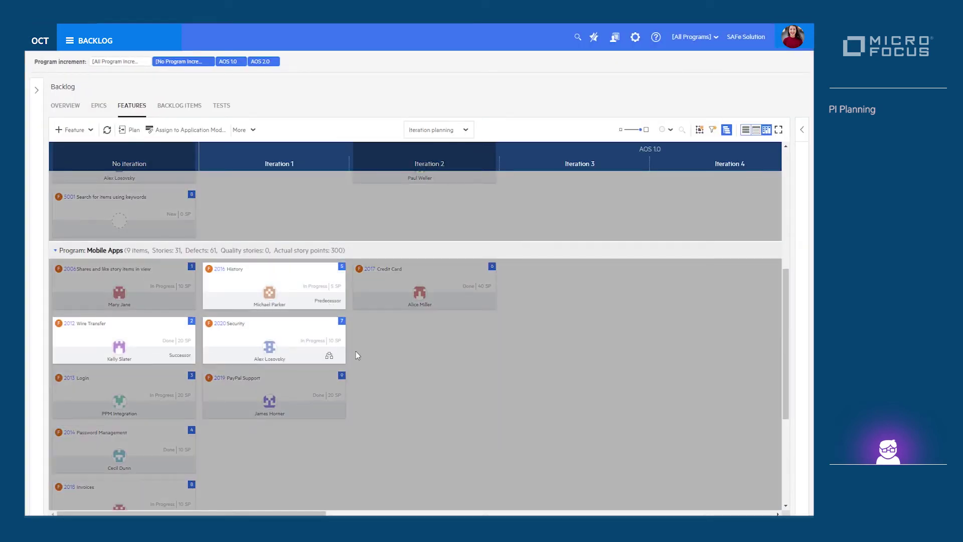
left_click(357, 356)
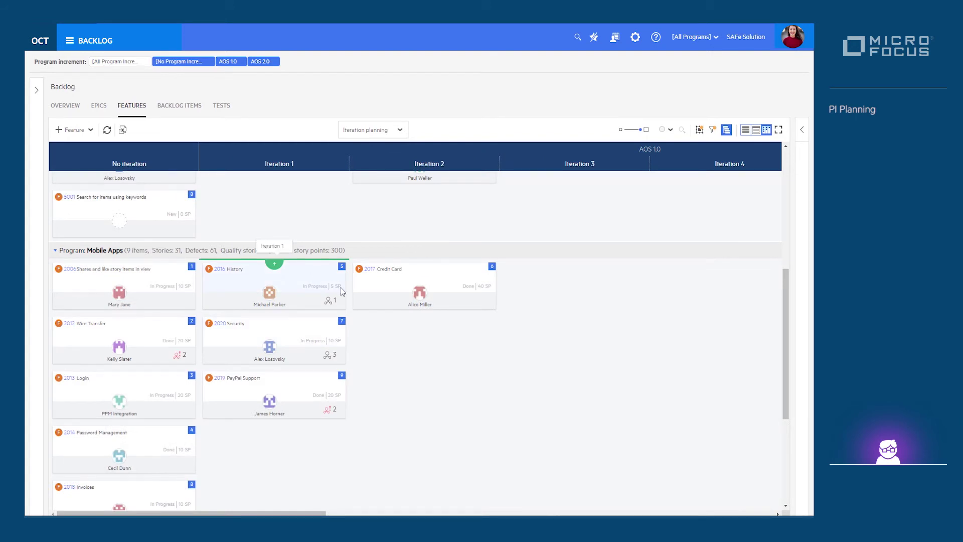
left_click_drag(341, 288, 445, 344)
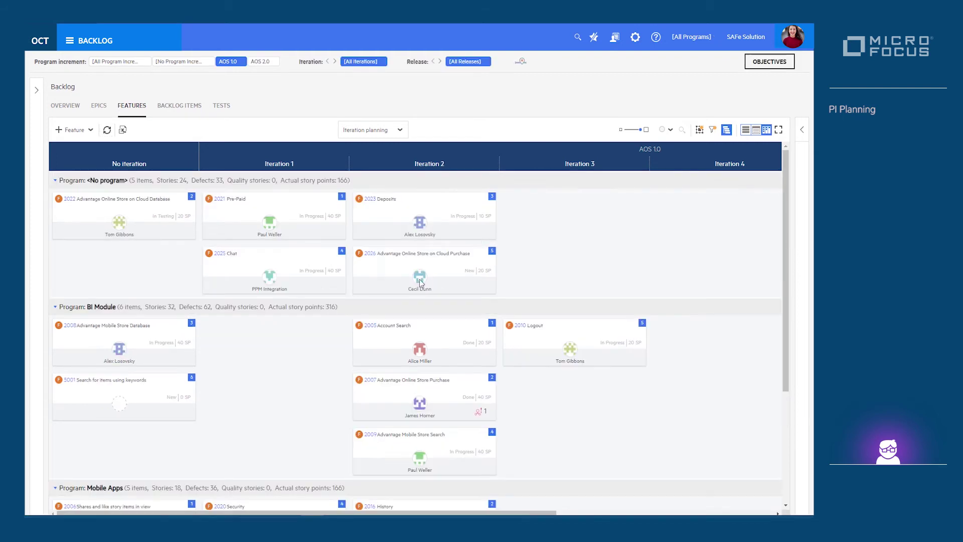
Step: View the Objectives for PI 1 page of AOS 1.0, then bring up the BACKLOG module menu
left_click(757, 66)
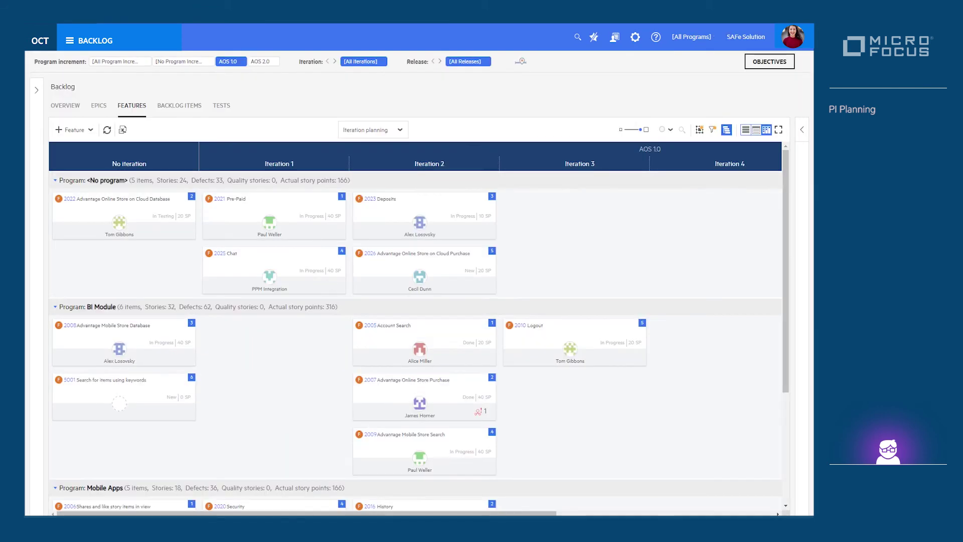
left_click(85, 40)
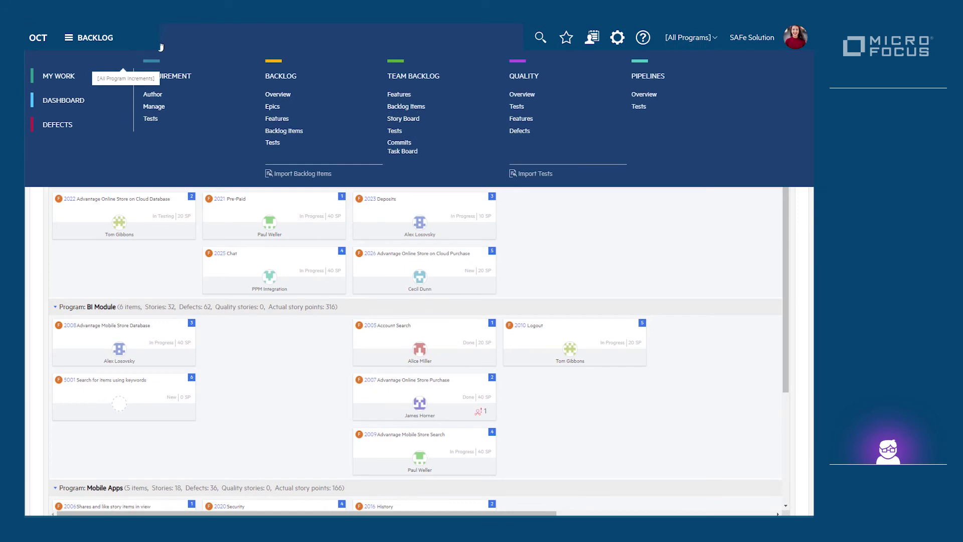
Step: Go to Team Backlog, move item 1044 to another phase, and post a comment on story 1006 in Eclipse
left_click(402, 78)
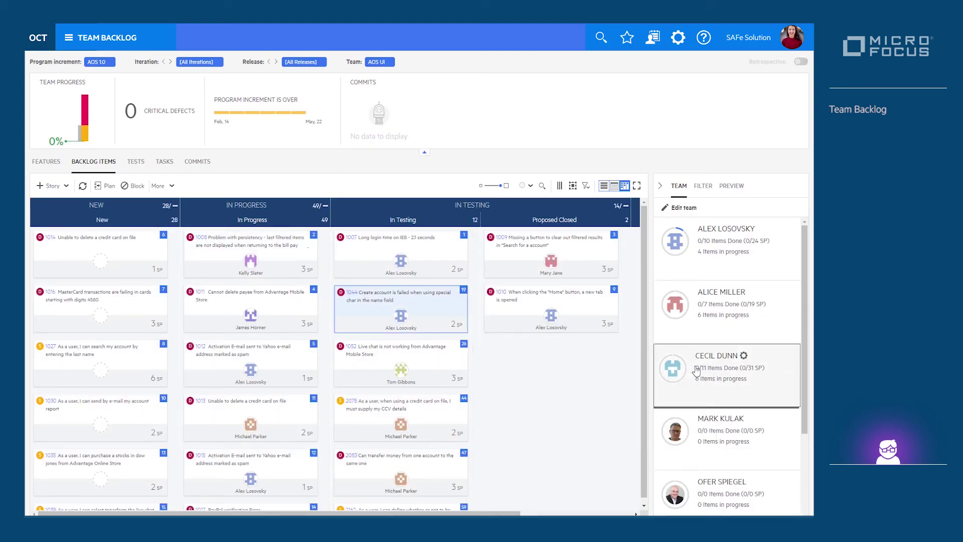
left_click_drag(405, 310, 406, 312)
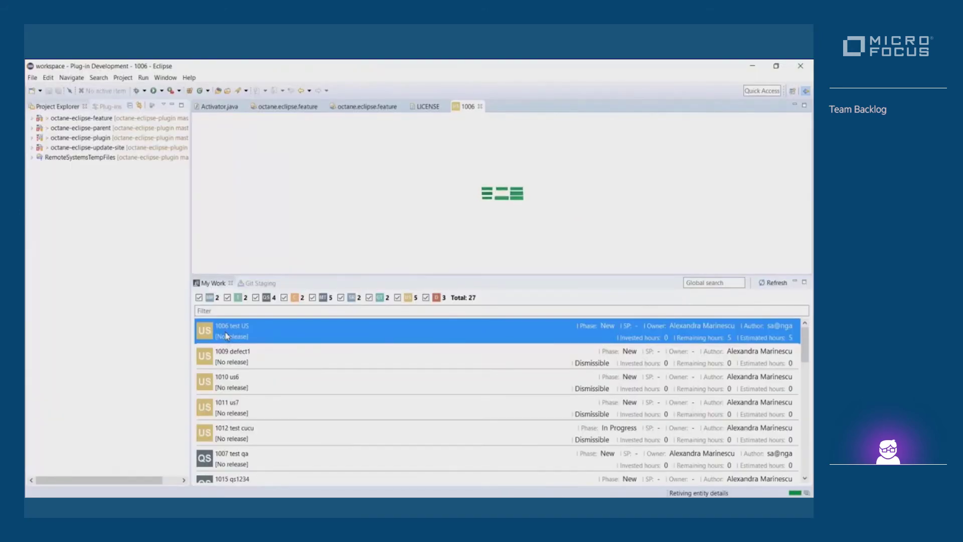
left_click(707, 159)
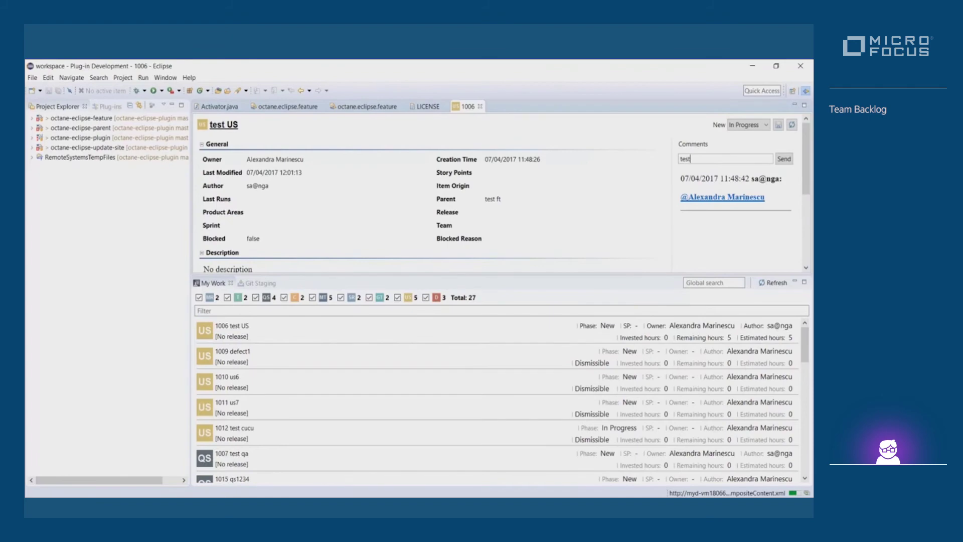
left_click(785, 159)
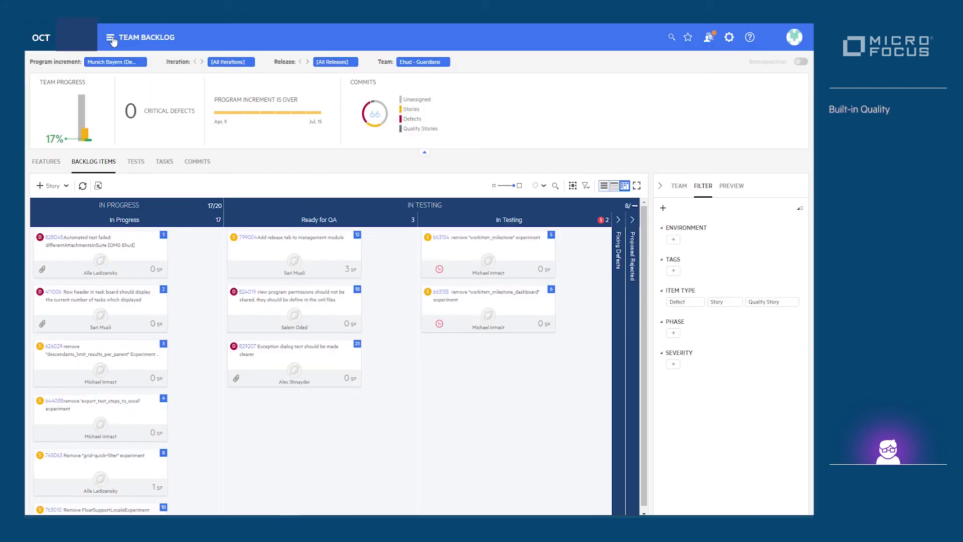
left_click(111, 37)
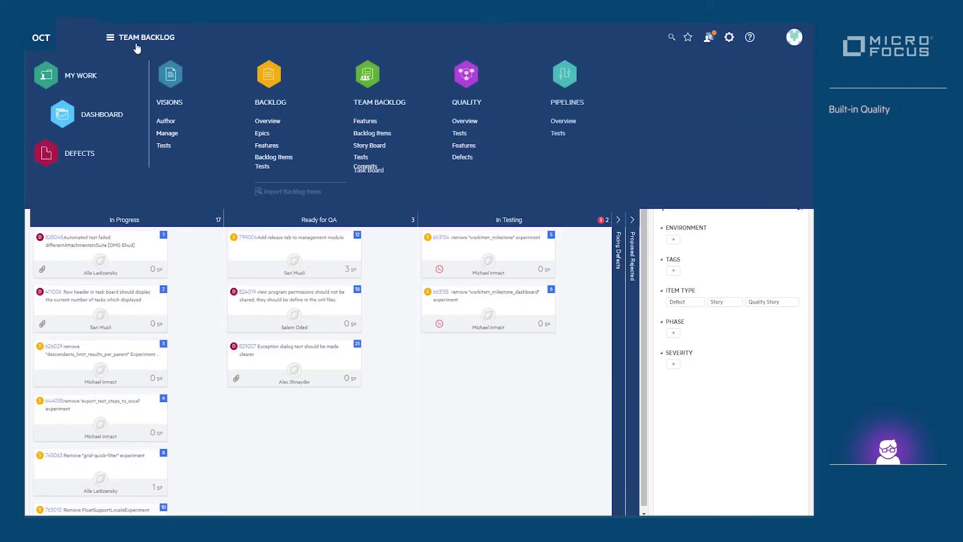
Step: Review the Pipelines overview, then go to the Dashboard of defect flow, feature status and control charts
left_click(576, 108)
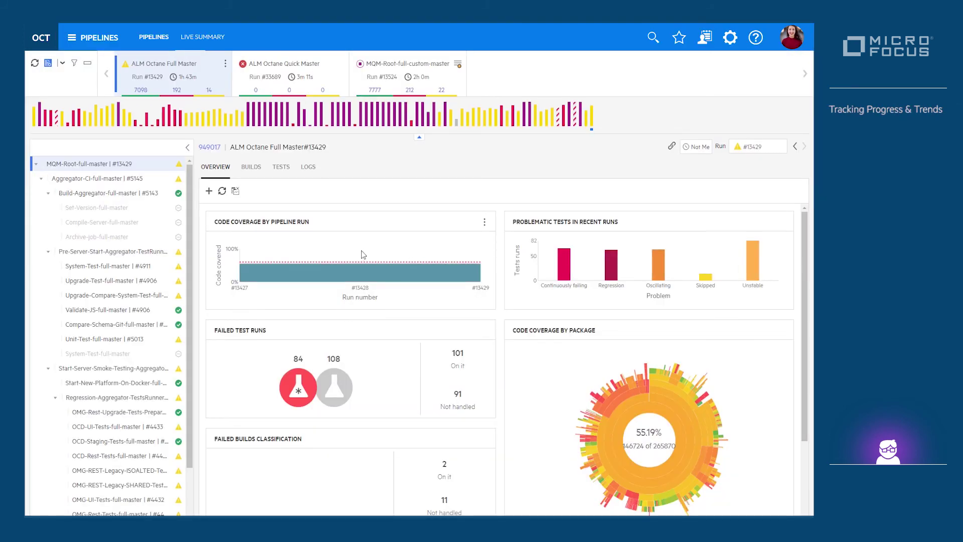
left_click(120, 49)
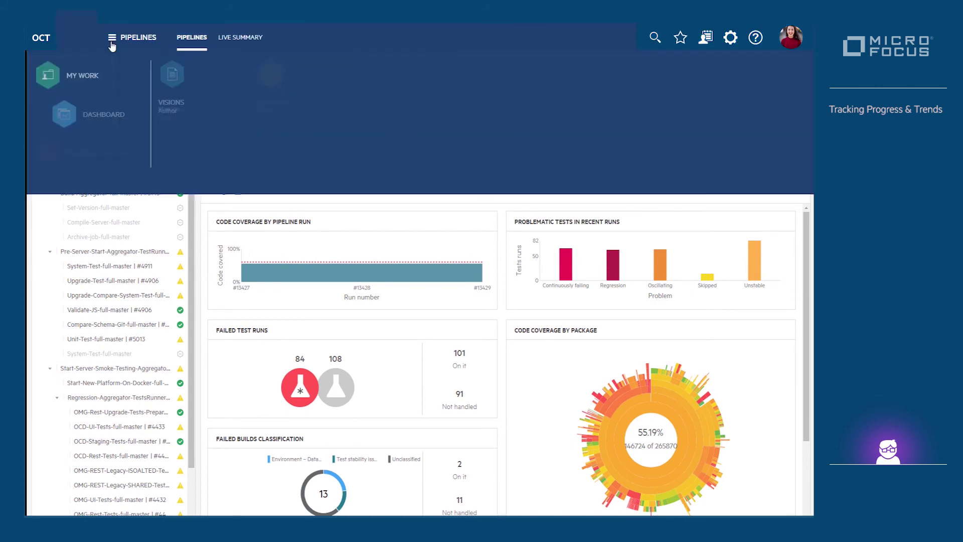
left_click(88, 117)
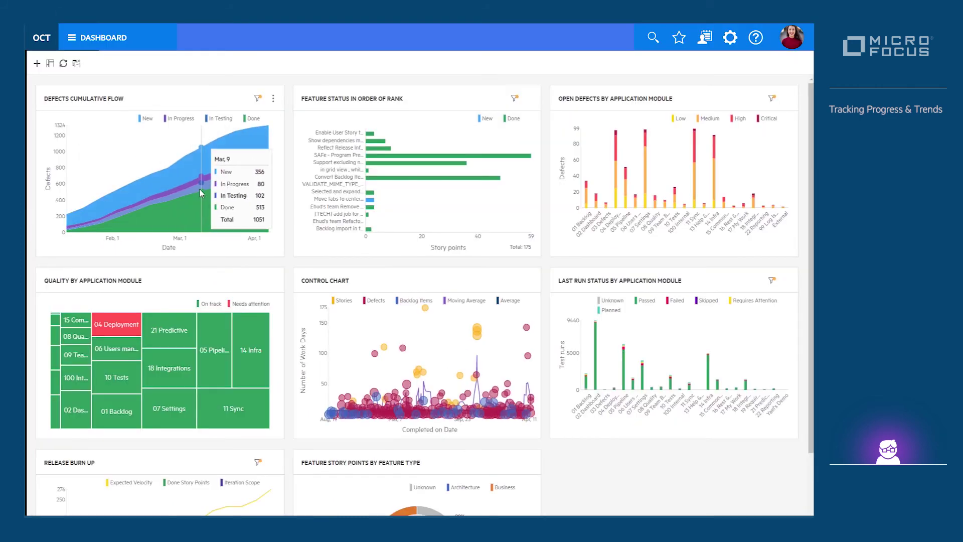
mouse_move(380, 184)
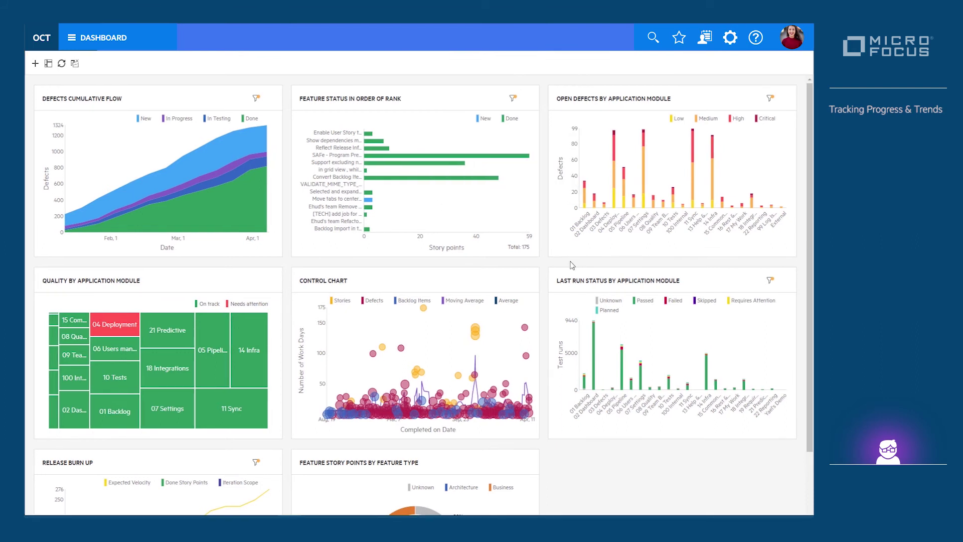
Step: Scroll through the Shared Customization vision document, then switch the backlog view to Iteration planning
left_click(98, 37)
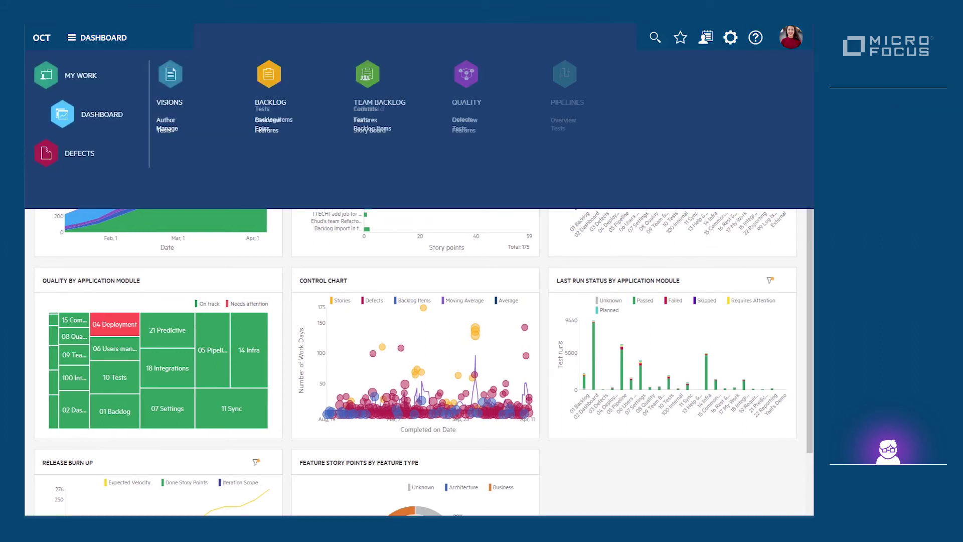
left_click(168, 122)
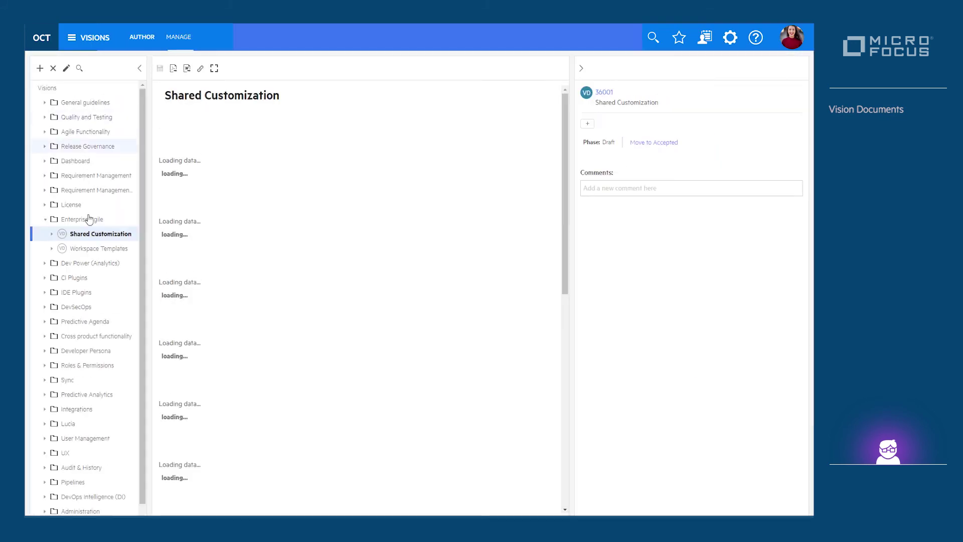
scroll(554, 355, "down", 20)
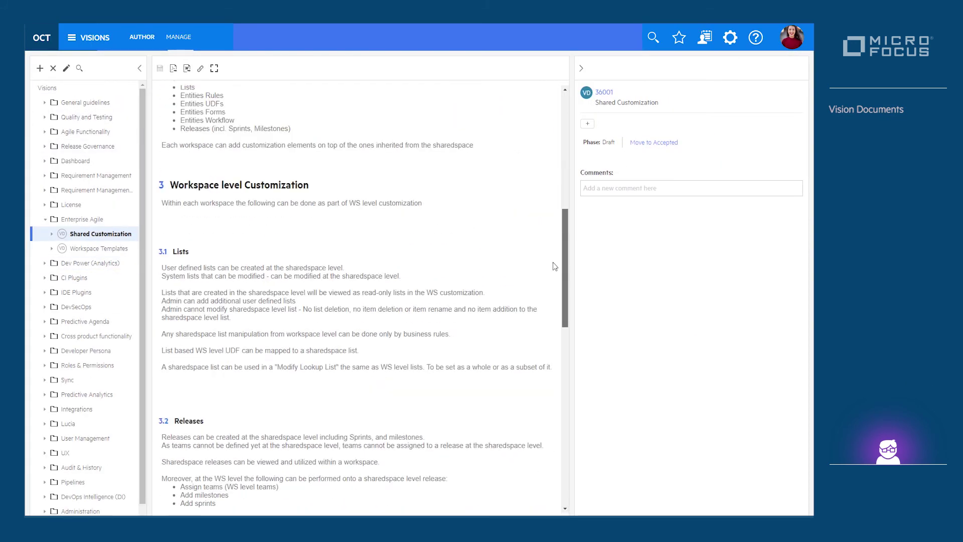
scroll(553, 355, "down", 20)
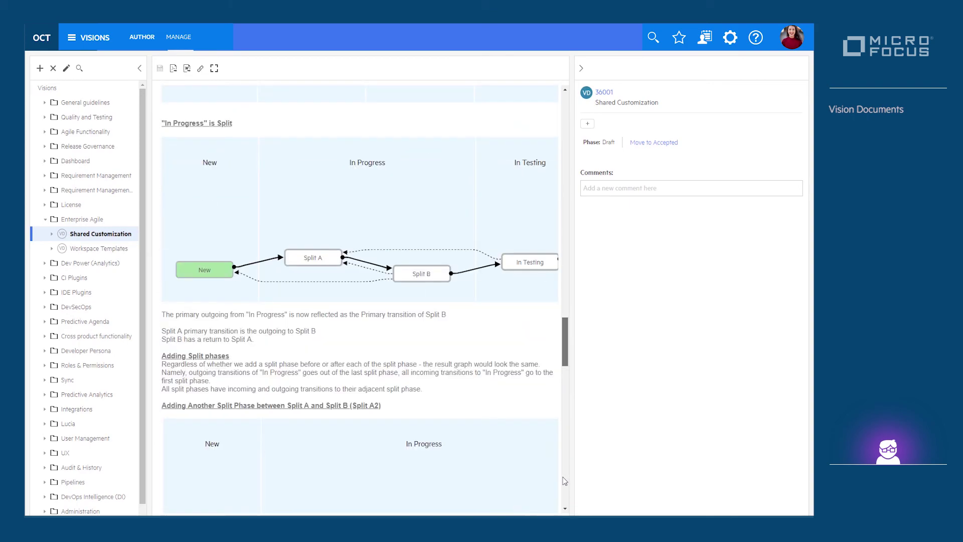
scroll(565, 501, "up", 20)
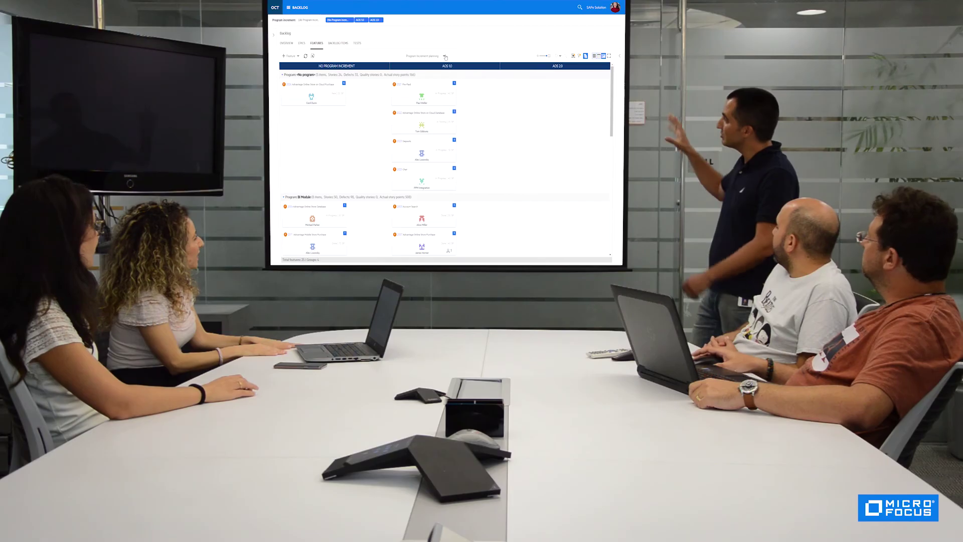
left_click(445, 57)
left_click(429, 75)
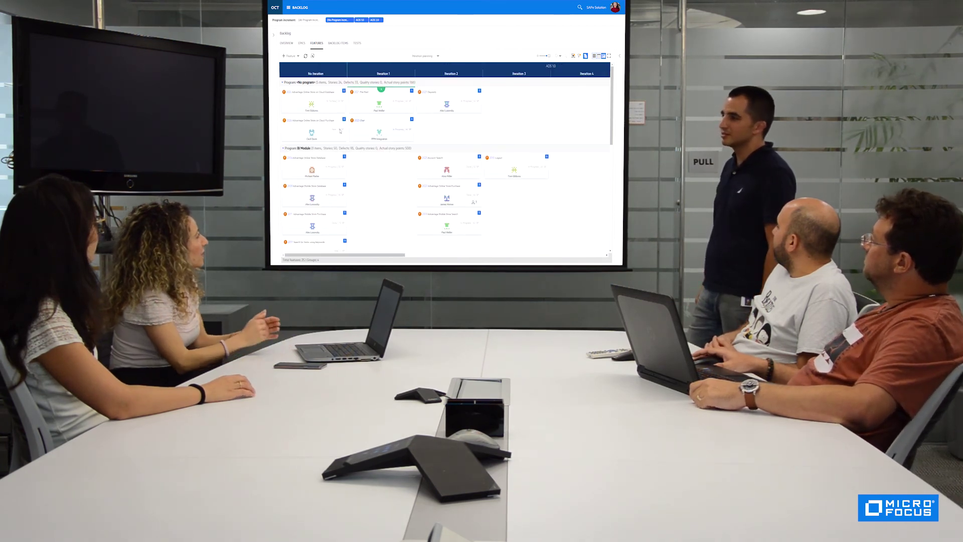
Step: Drag feature 2026 Advantage Online Store on Cloud Purchase into the Iteration 1 column
left_click_drag(312, 129, 470, 128)
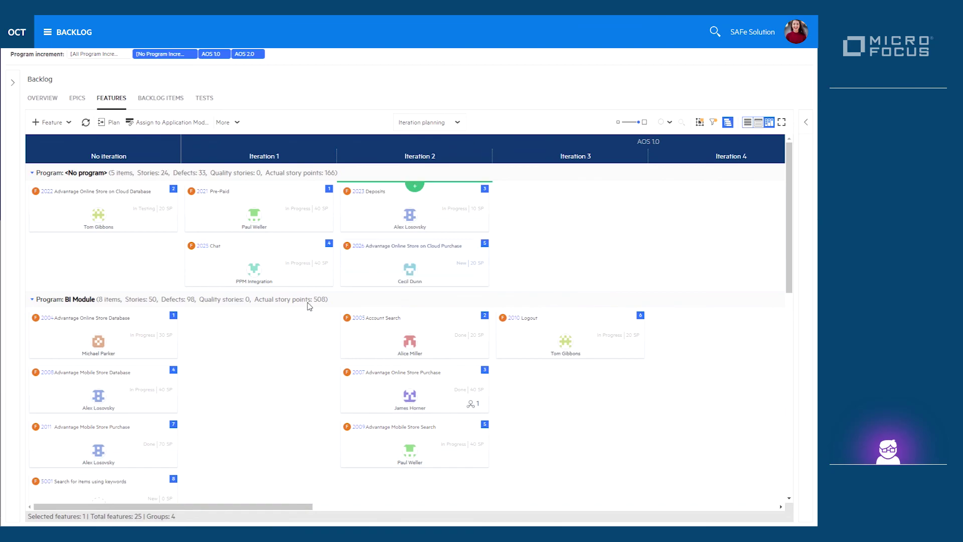